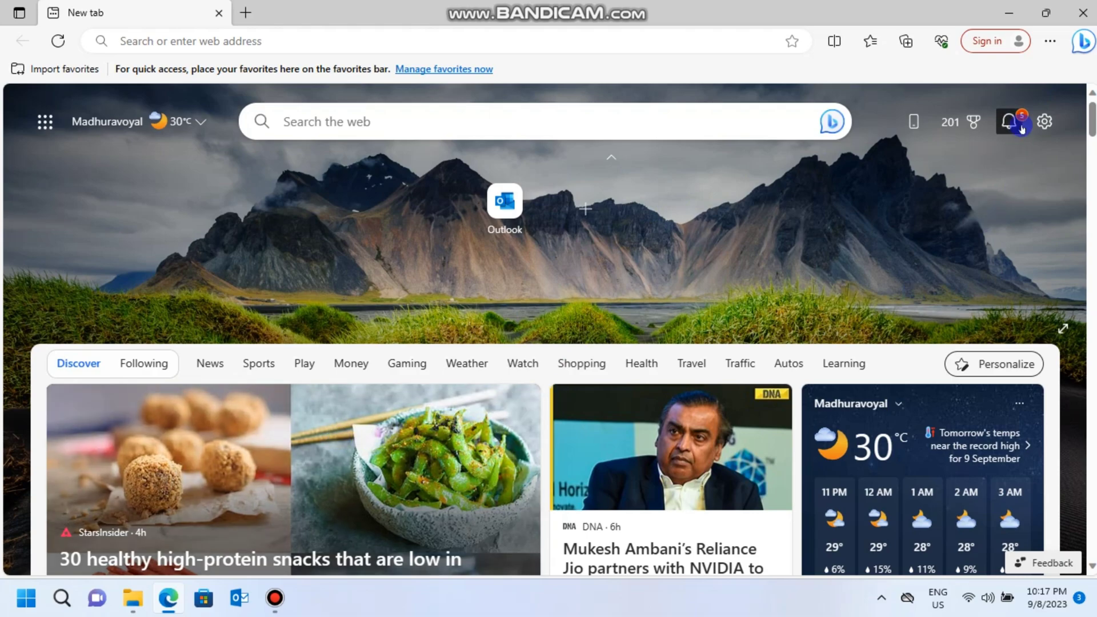
Turn the new tab page's content feed off by setting Content to "Content off", and close the page settings.
{"action": "left_click", "coordinate": [1041, 122]}
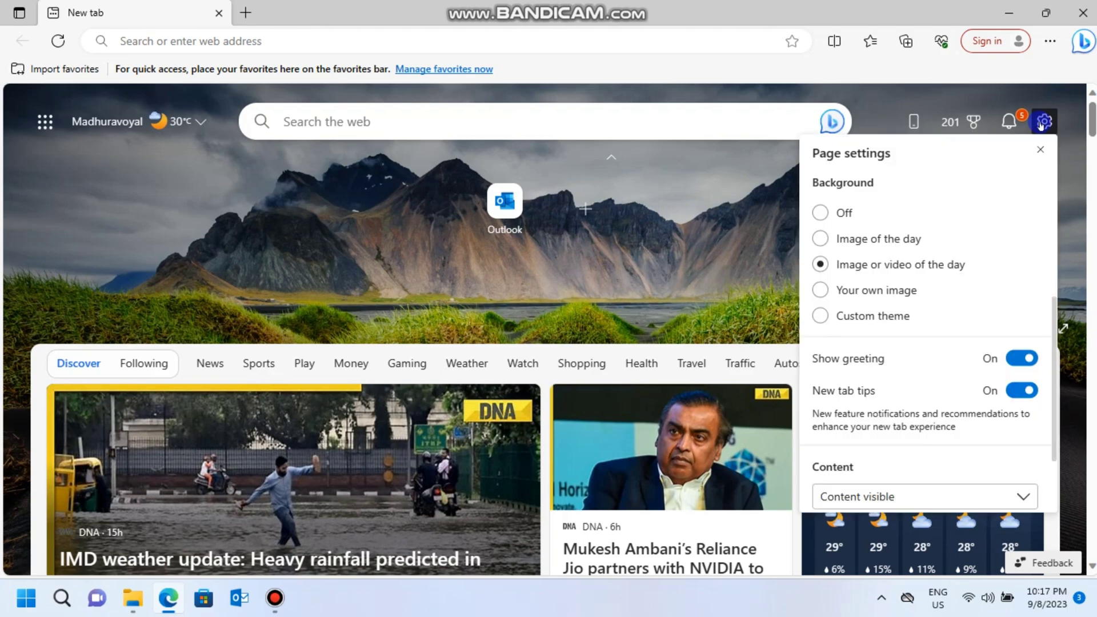
{"action": "scroll", "coordinate": [912, 297], "scroll_direction": "down", "scroll_amount": 1}
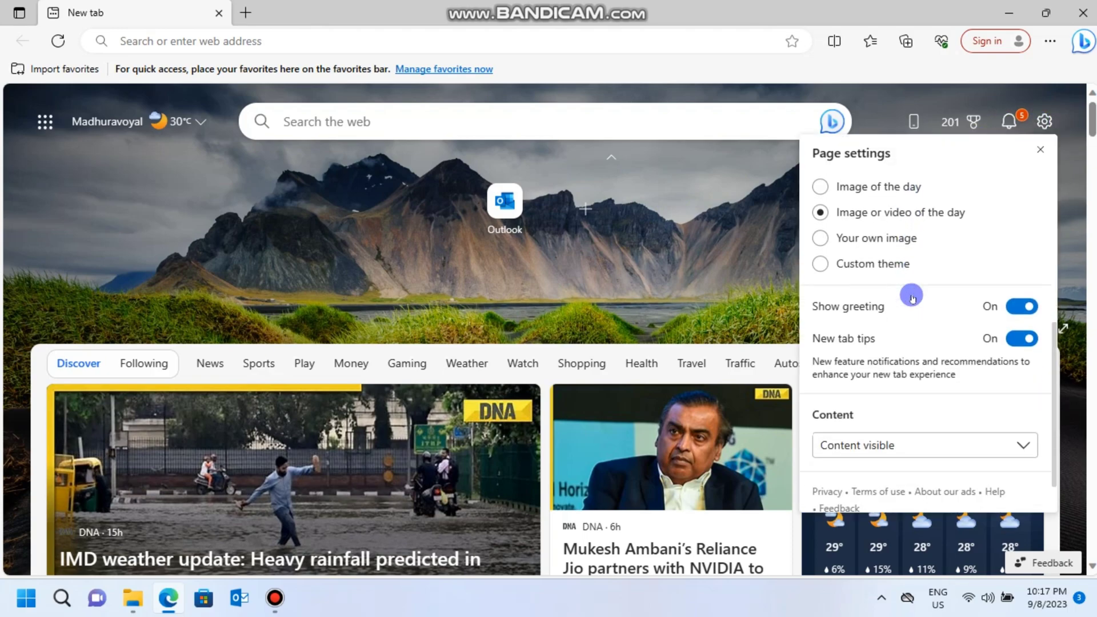
{"action": "scroll", "coordinate": [913, 296], "scroll_direction": "down", "scroll_amount": 1}
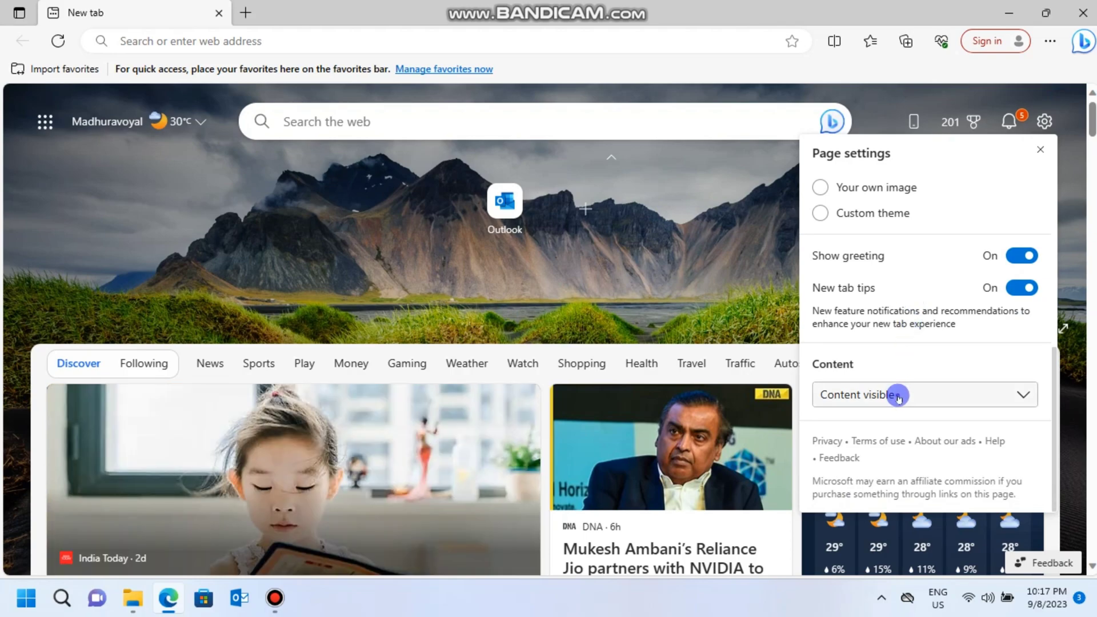
{"action": "left_click", "coordinate": [899, 399]}
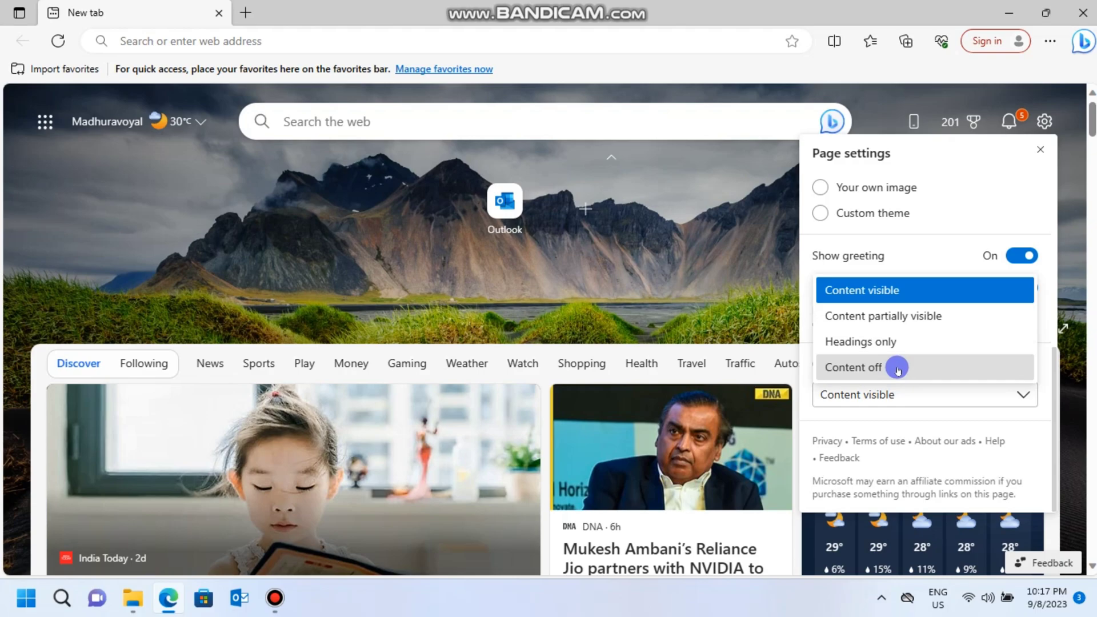
{"action": "left_click", "coordinate": [854, 370]}
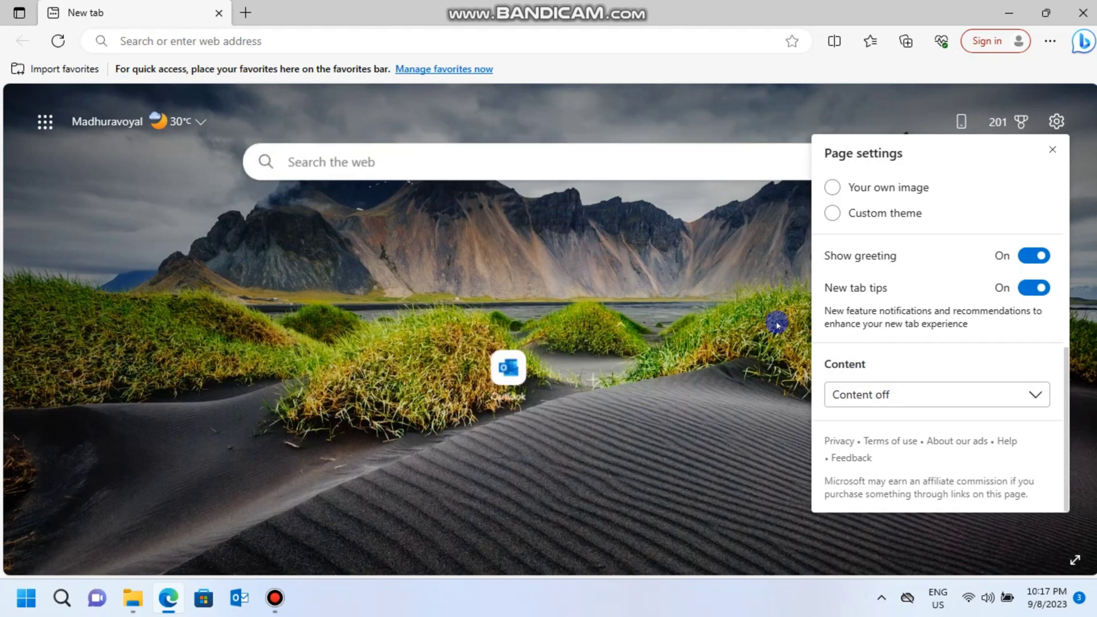
{"action": "left_click", "coordinate": [682, 292]}
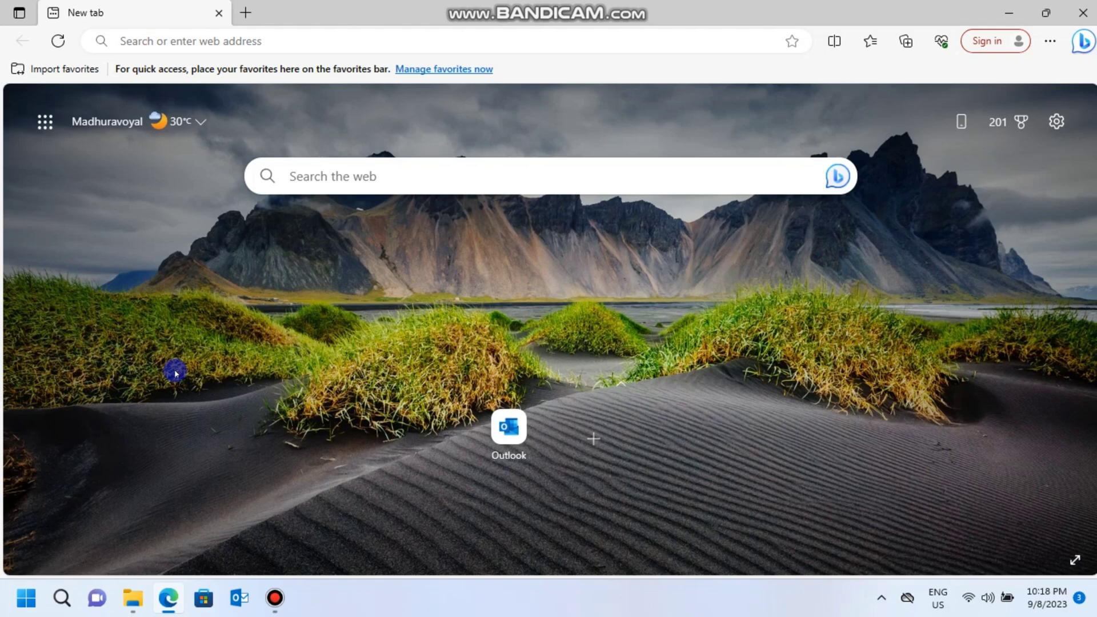
Calculate 22+22 directly in the browser's address bar.
{"action": "left_click", "coordinate": [307, 38]}
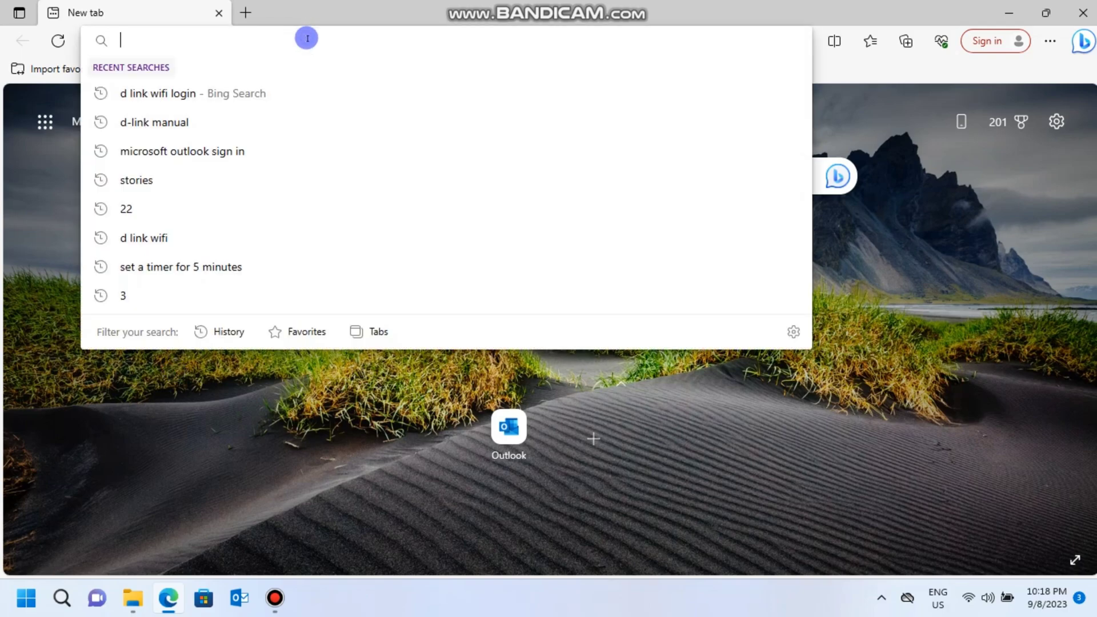
{"action": "type", "text": "22"}
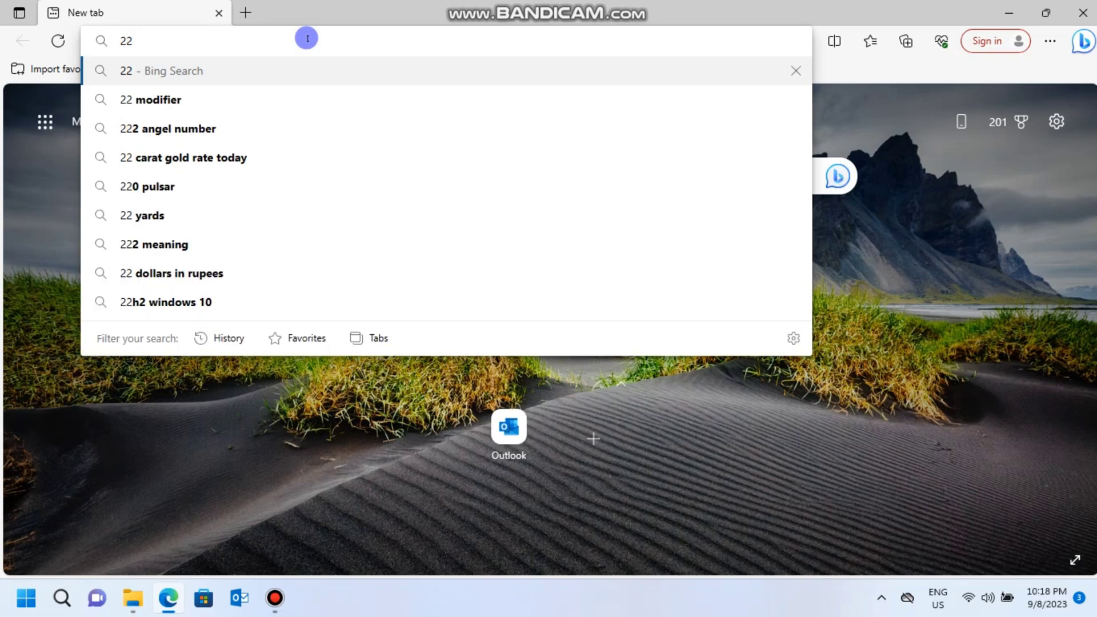
{"action": "type", "text": "+22"}
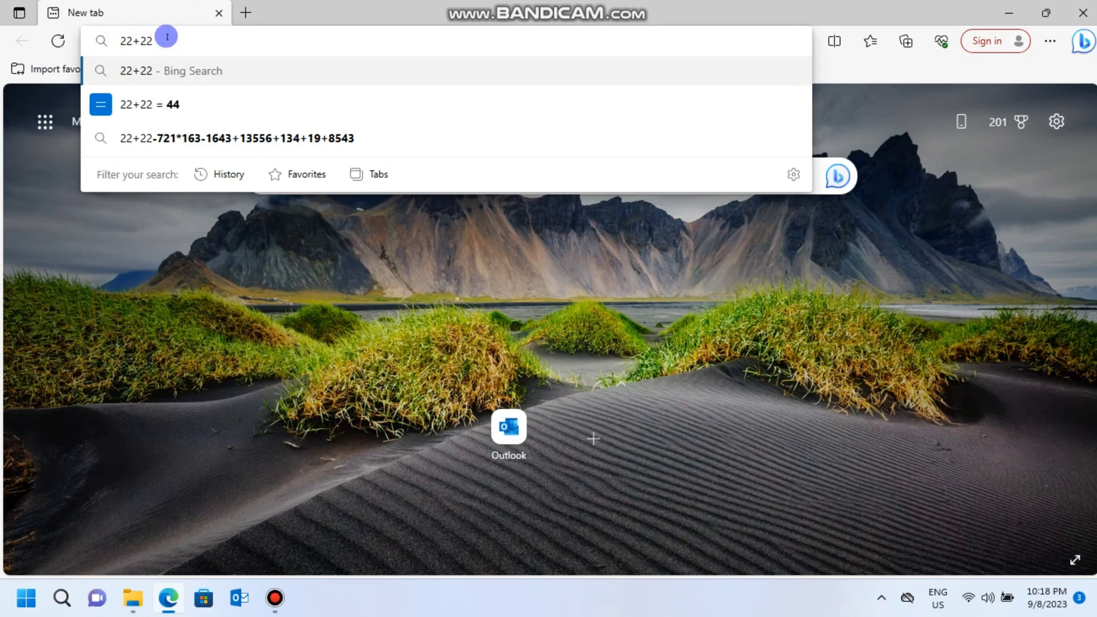
Replace the address bar calculation with 22-888, try 22+3+9 as well, and remove the added terms.
{"action": "key", "text": "BackSpace"}
{"action": "key", "text": "BackSpace"}
{"action": "key", "text": "BackSpace"}
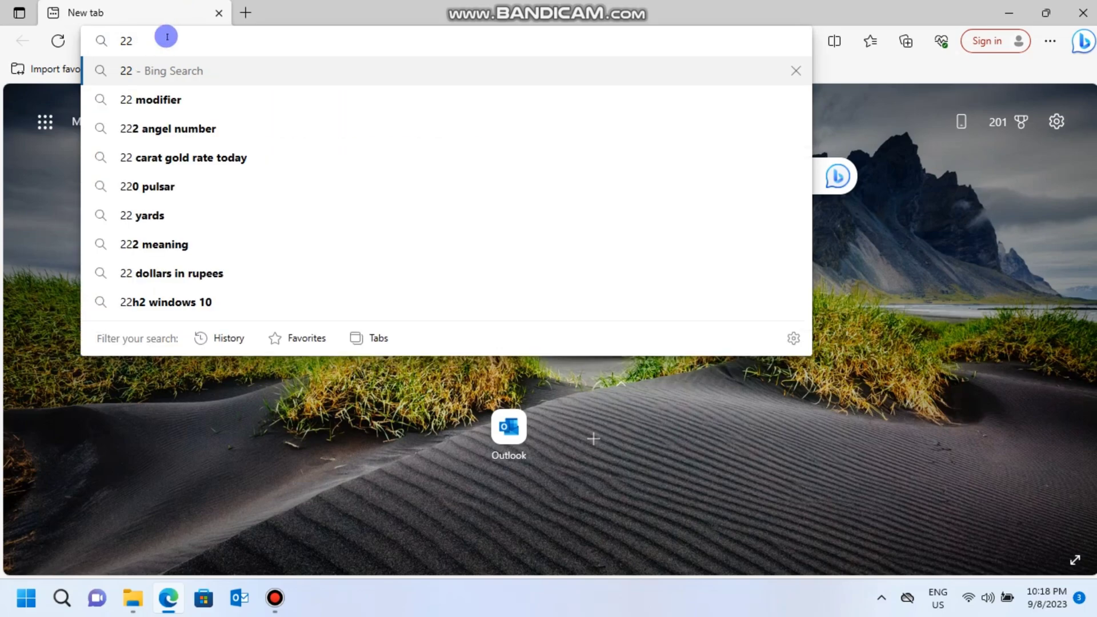
{"action": "type", "text": "-888"}
{"action": "key", "text": "BackSpace"}
{"action": "key", "text": "BackSpace"}
{"action": "key", "text": "BackSpace"}
{"action": "key", "text": "BackSpace"}
{"action": "type", "text": "+3+9"}
{"action": "key", "text": "BackSpace"}
{"action": "key", "text": "BackSpace"}
{"action": "key", "text": "BackSpace"}
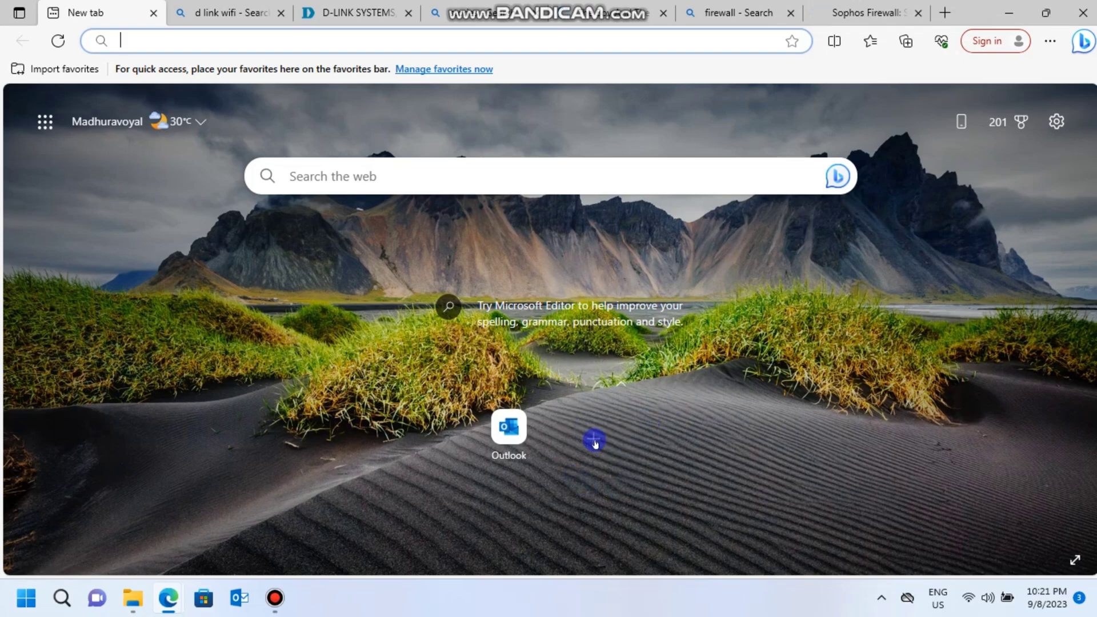
Start adding a new website shortcut to the new tab page.
{"action": "left_click", "coordinate": [587, 438]}
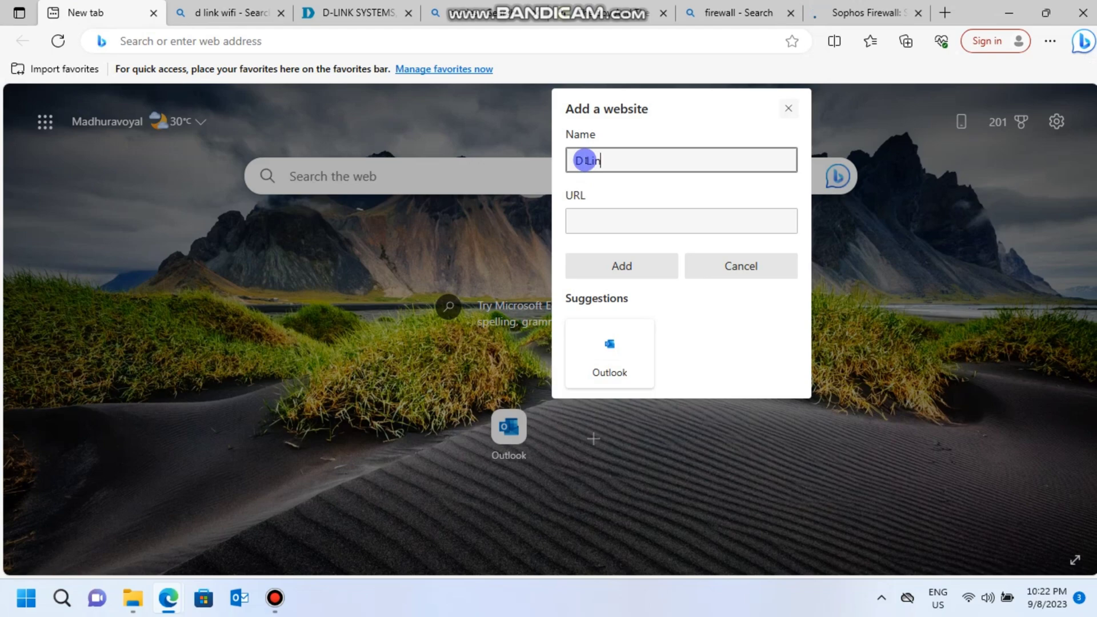
{"action": "type", "text": "D Link"}
{"action": "key", "text": "BackSpace"}
{"action": "key", "text": "BackSpace"}
{"action": "key", "text": "BackSpace"}
{"action": "key", "text": "BackSpace"}
{"action": "key", "text": "BackSpace"}
{"action": "key", "text": "BackSpace"}
Copy the web address of the D-Link router login page and return to the website shortcut form.
{"action": "left_click", "coordinate": [350, 11]}
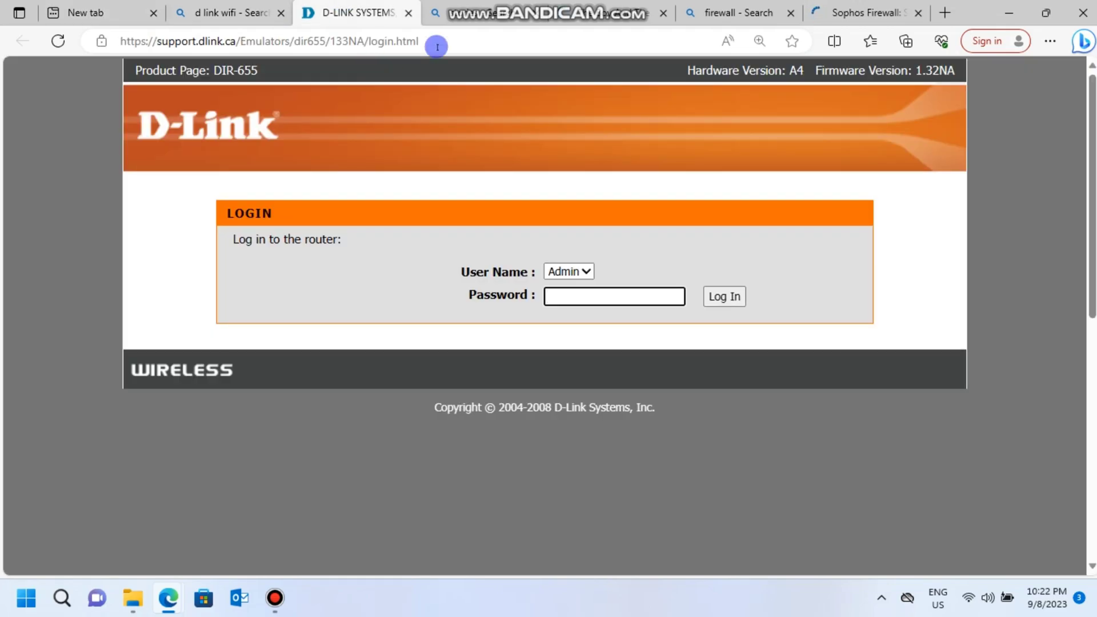
{"action": "left_click", "coordinate": [473, 40]}
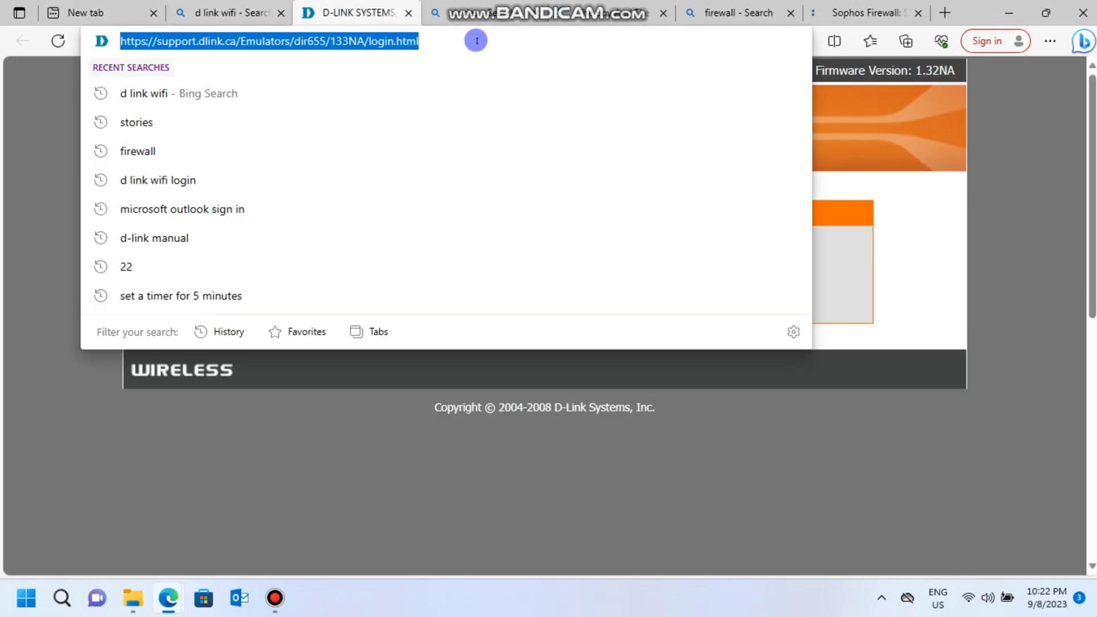
{"action": "left_click", "coordinate": [86, 7]}
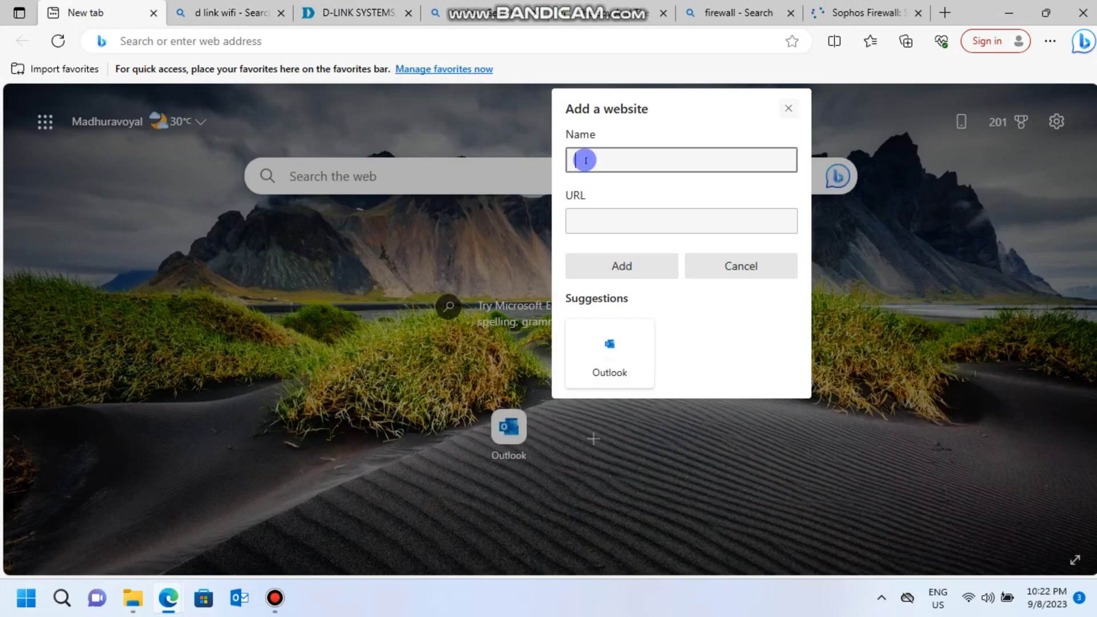
{"action": "type", "text": "D Link"}
{"action": "left_click", "coordinate": [595, 213]}
{"action": "type", "text": "link.ca/Emulators/dir655/133NA/login.htm"}
{"action": "left_click", "coordinate": [625, 267]}
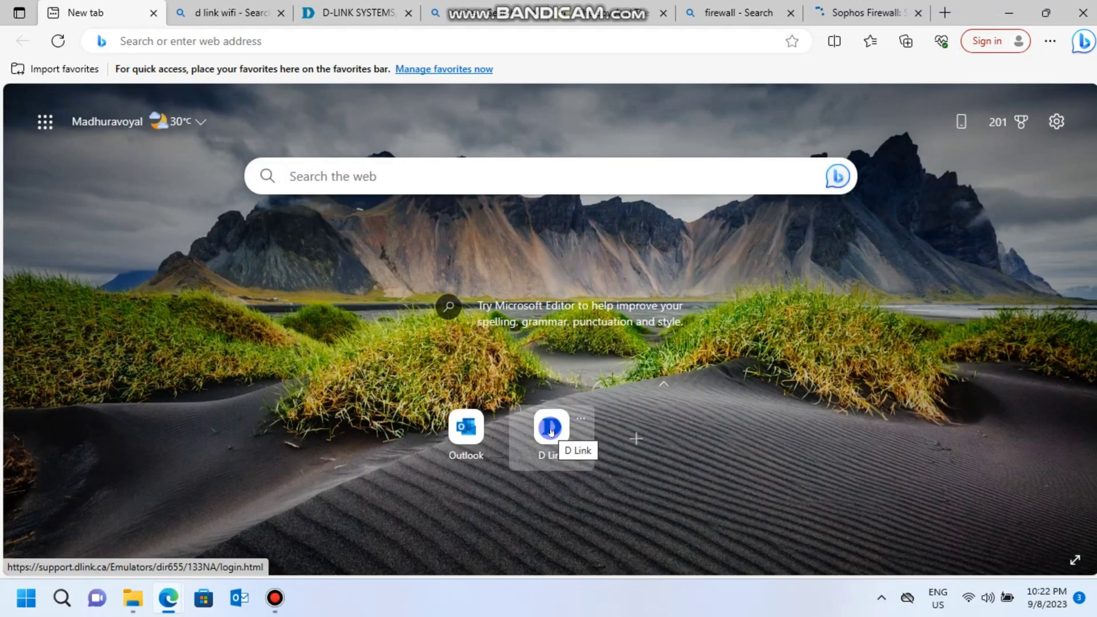
{"action": "left_click", "coordinate": [551, 430]}
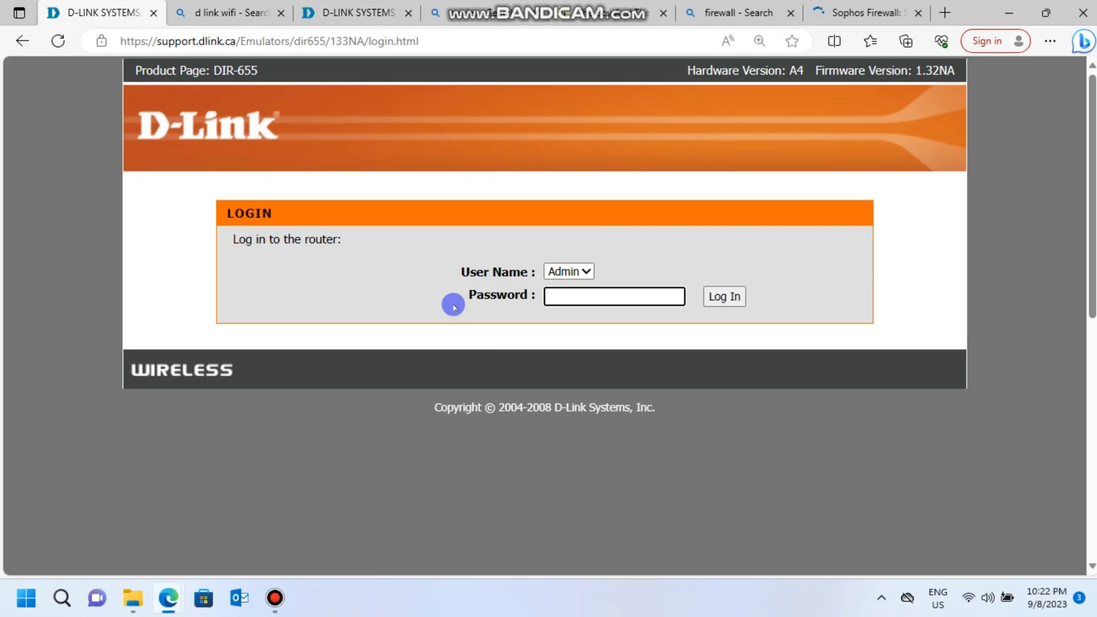
Open a blank tab, and close it together with the Sophos Firewall, firewall search, stories search and The Boy And The Filberts tabs.
{"action": "key", "text": "alt+shift"}
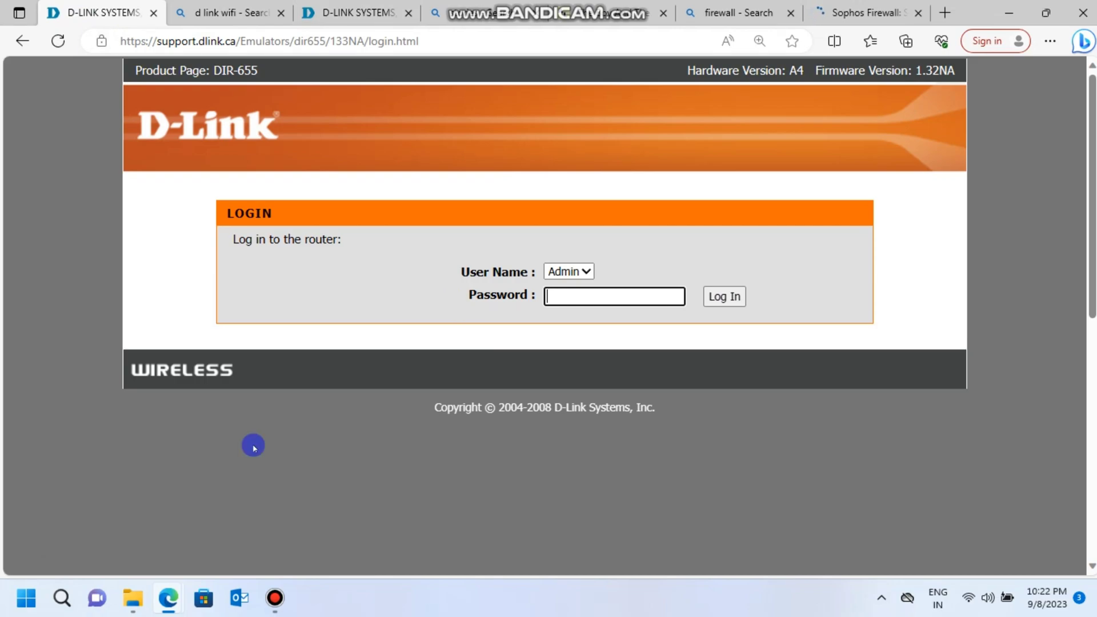
{"action": "key", "text": "ctrl+t"}
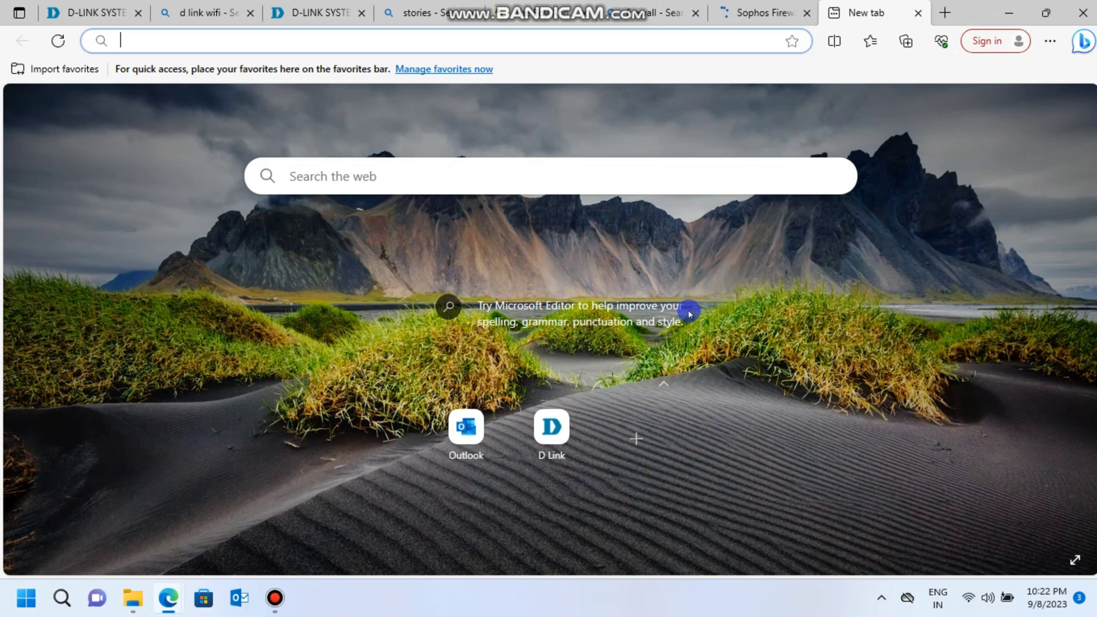
{"action": "left_click", "coordinate": [918, 12]}
{"action": "left_click", "coordinate": [807, 13]}
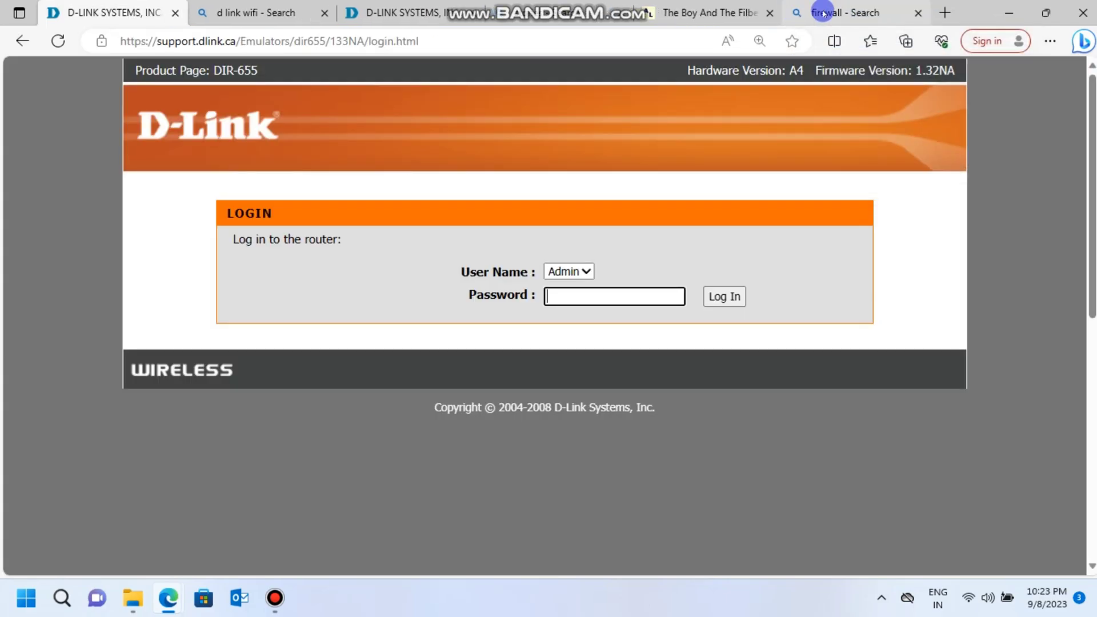
{"action": "left_click", "coordinate": [769, 12]}
{"action": "key", "text": "ctrl+w"}
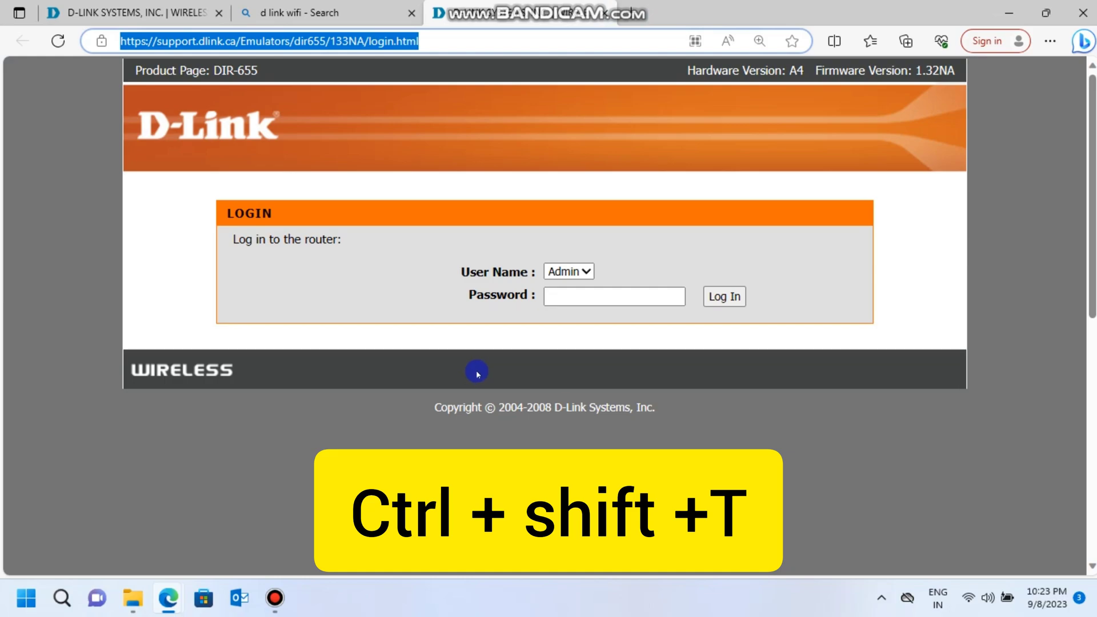
Reopen the recently closed The Boy And The Filberts and stories search tabs.
{"action": "key", "text": "ctrl+shift+t"}
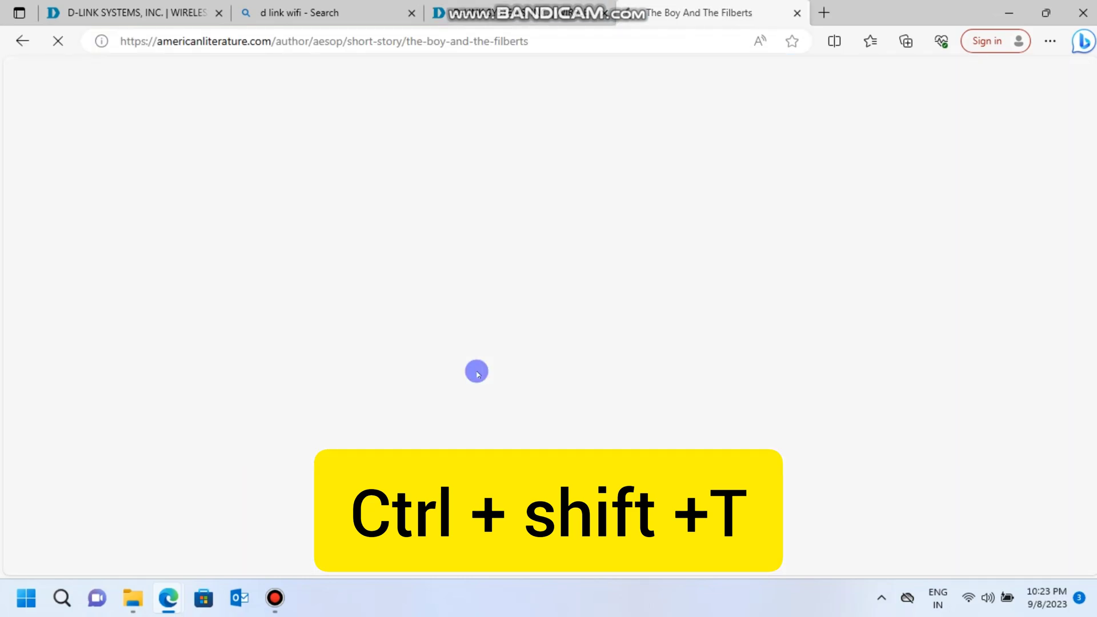
{"action": "key", "text": "ctrl+shift+t"}
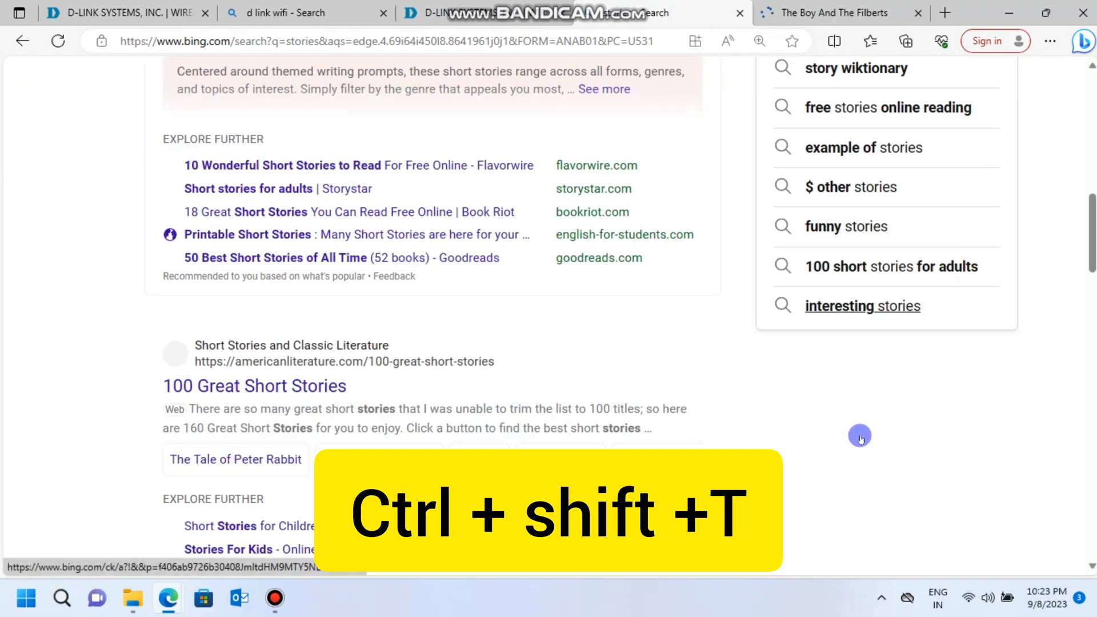
Relaunch the closed browser and restore all tabs of the previous window.
{"action": "left_click", "coordinate": [169, 598]}
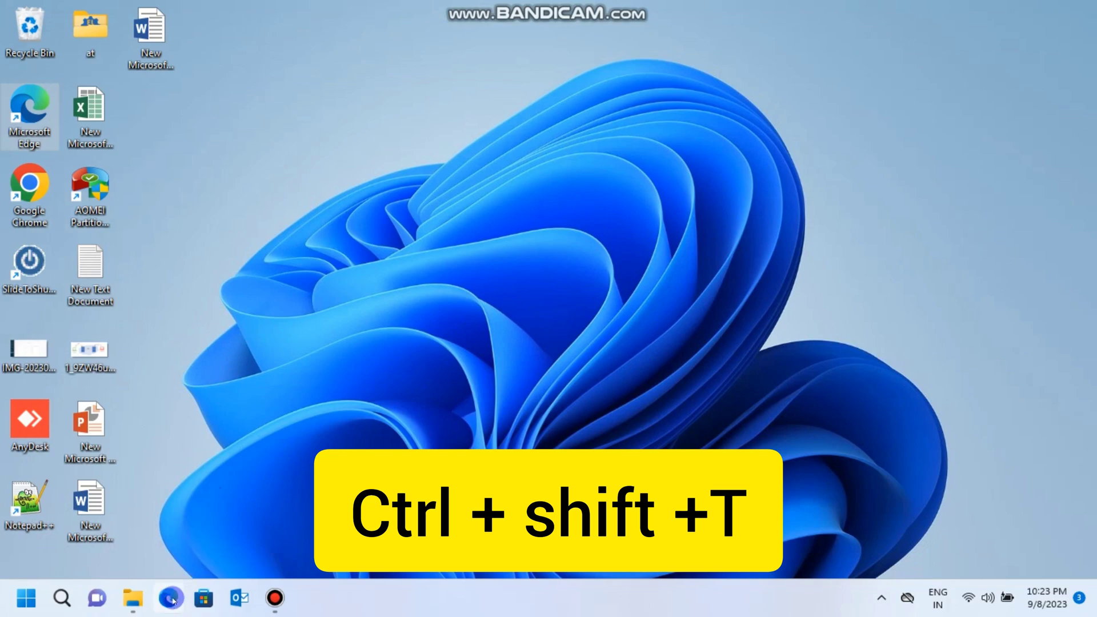
{"action": "left_click", "coordinate": [181, 446]}
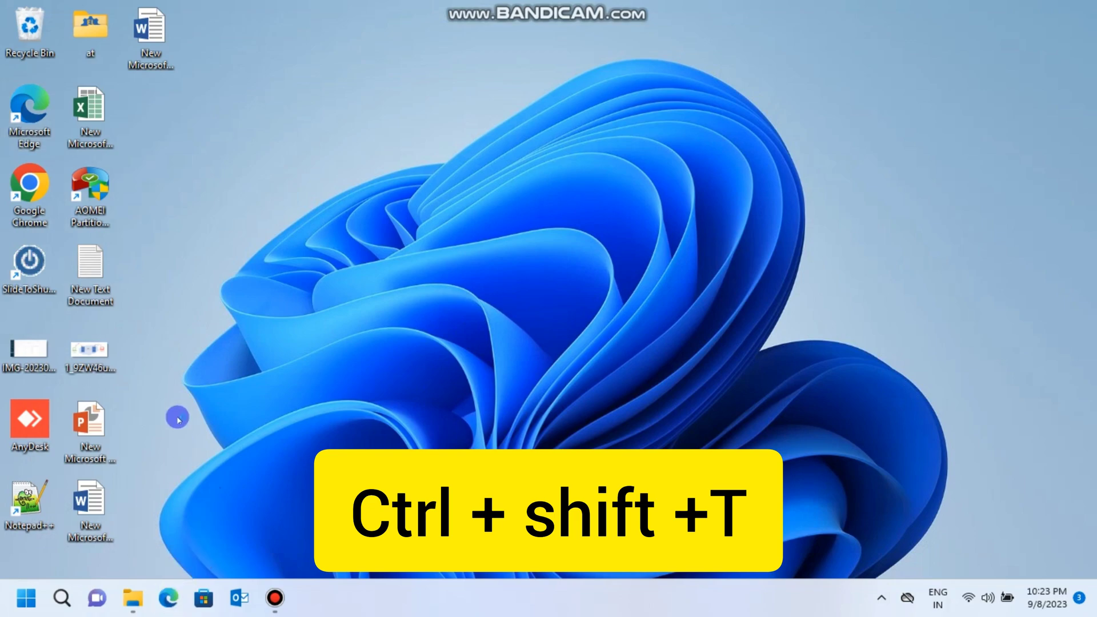
{"action": "key", "text": "ctrl+shift+t"}
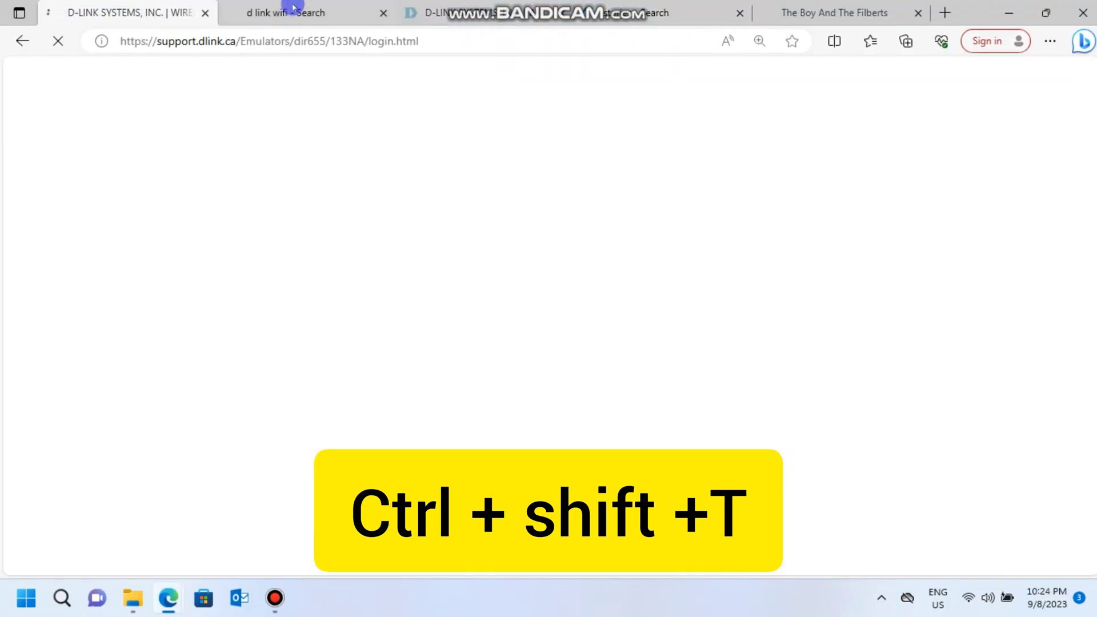
Save the story page The Boy And The Filberts as a favorite in the Favorites bar folder.
{"action": "left_click", "coordinate": [636, 7]}
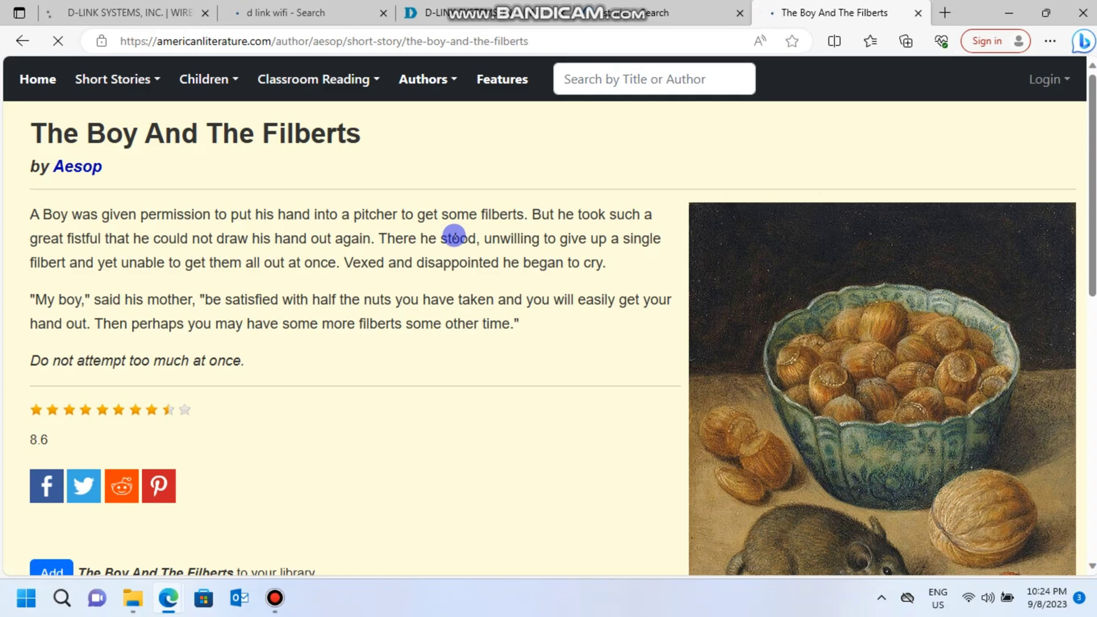
{"action": "key", "text": "ctrl+d"}
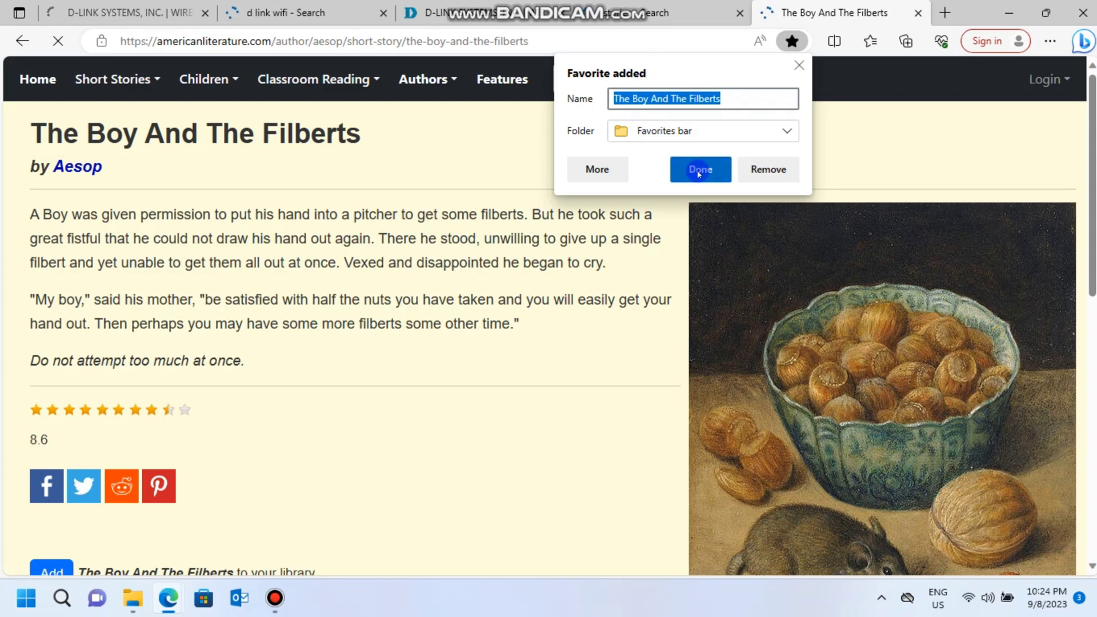
{"action": "left_click", "coordinate": [700, 168]}
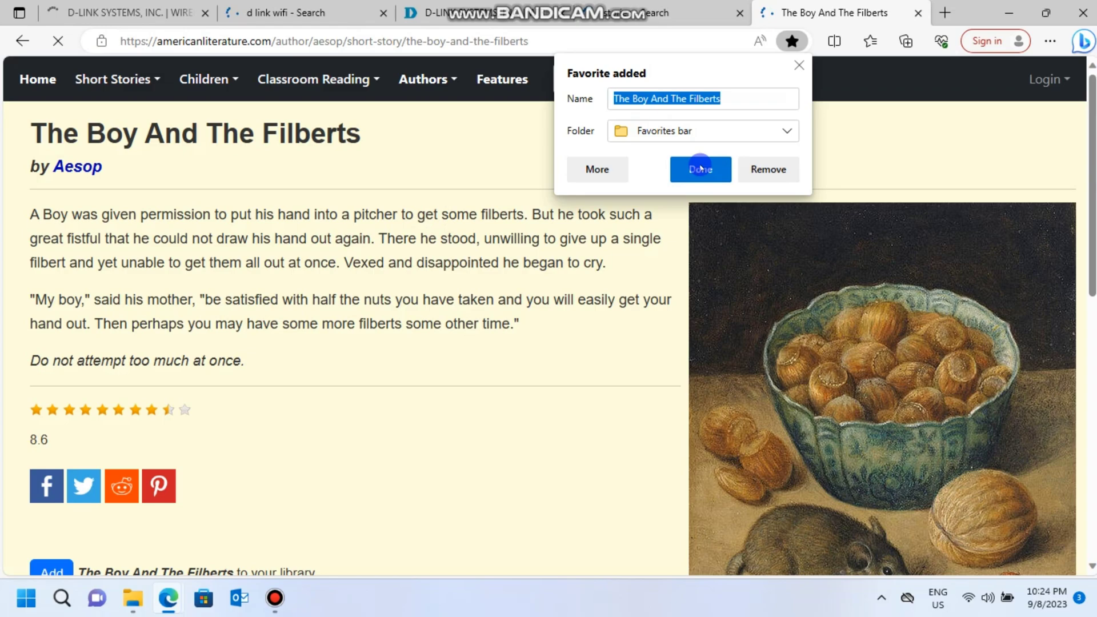
{"action": "left_click", "coordinate": [700, 169]}
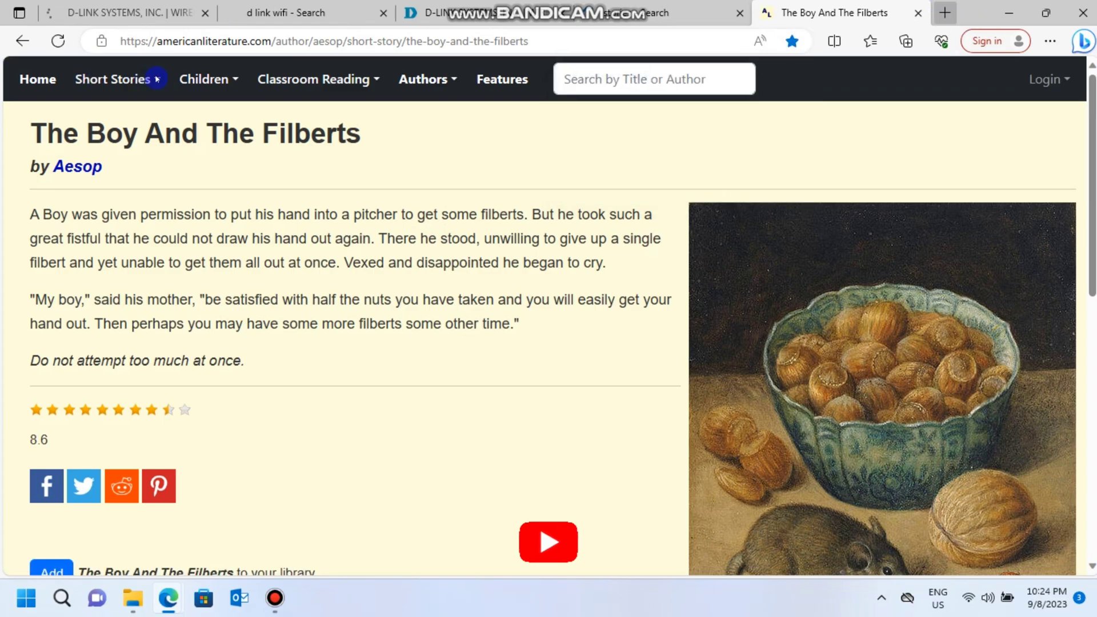
Open a new tab and check the saved story on the favorites bar, comparing with the story's own tab.
{"action": "key", "text": "ctrl+t"}
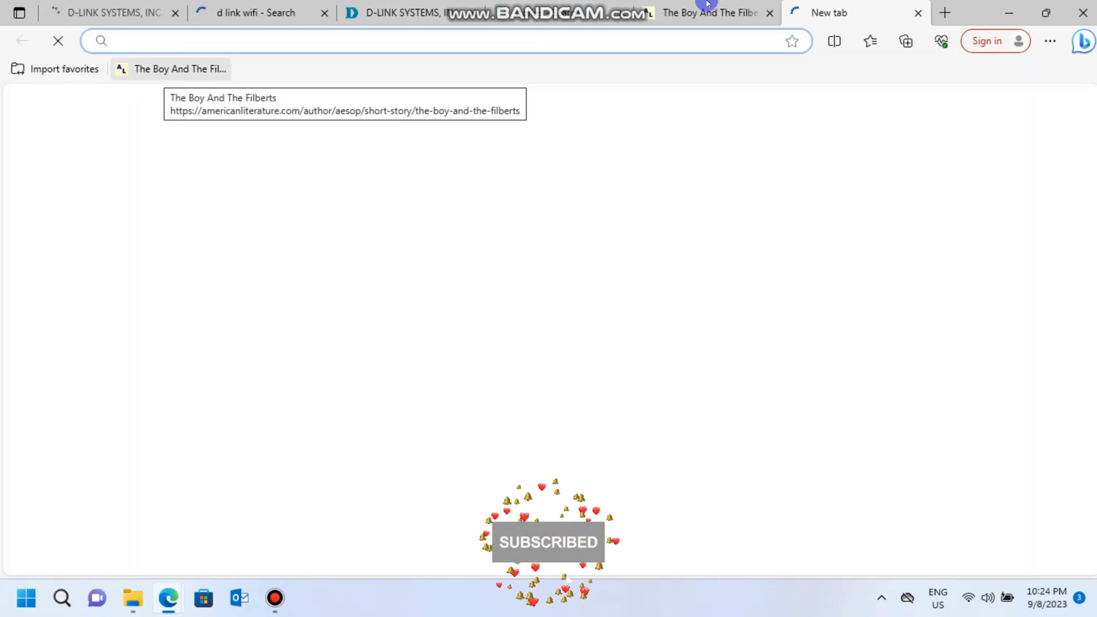
{"action": "key", "text": "ctrl+shift+Tab"}
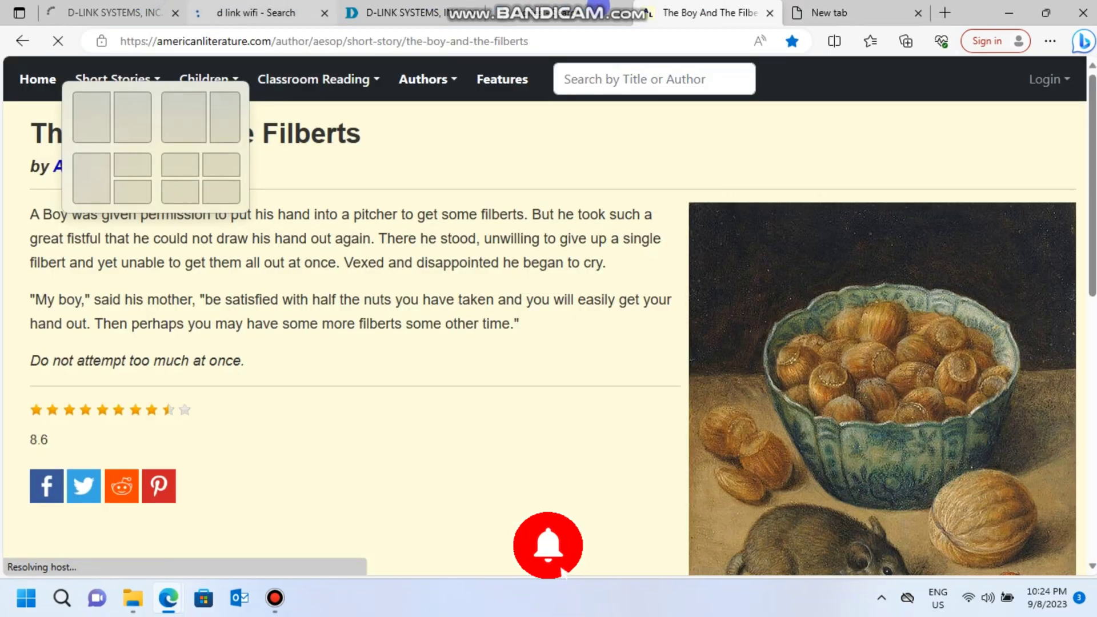
{"action": "left_click", "coordinate": [830, 4]}
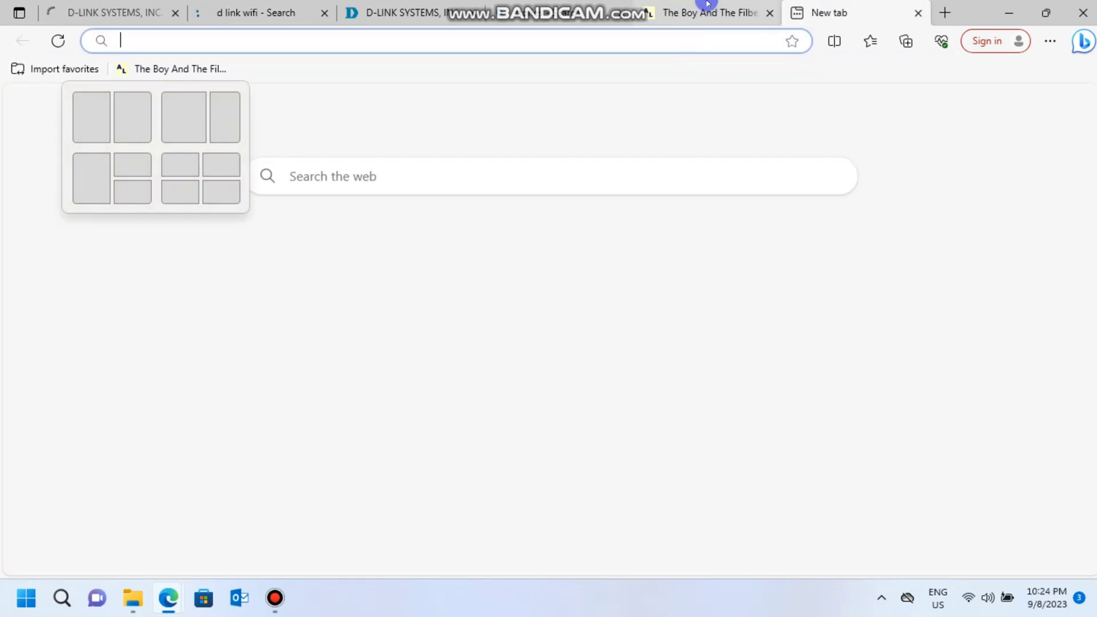
Save all open tabs as favorites in a folder named D link on the Favorites bar.
{"action": "key", "text": "ctrl+shift+Tab"}
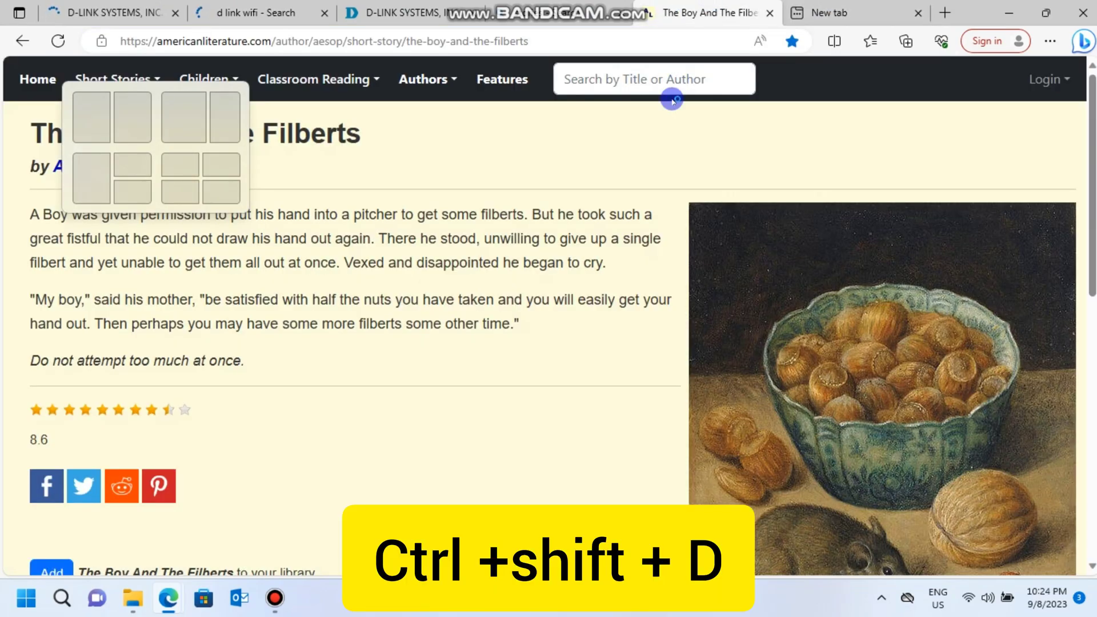
{"action": "key", "text": "ctrl+shift+d"}
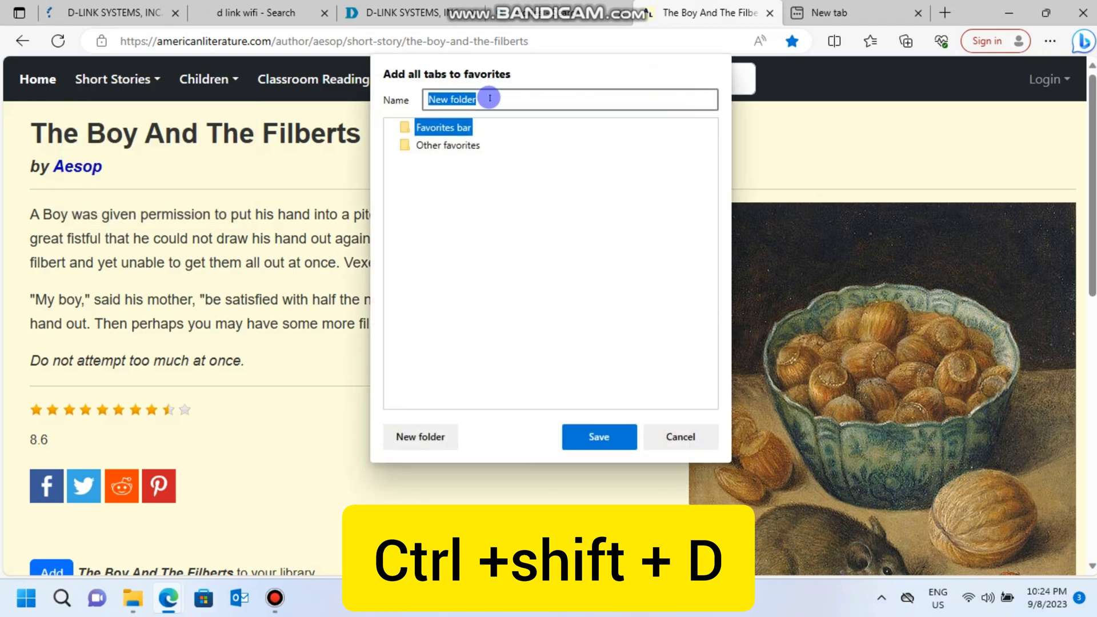
{"action": "key", "text": "BackSpace"}
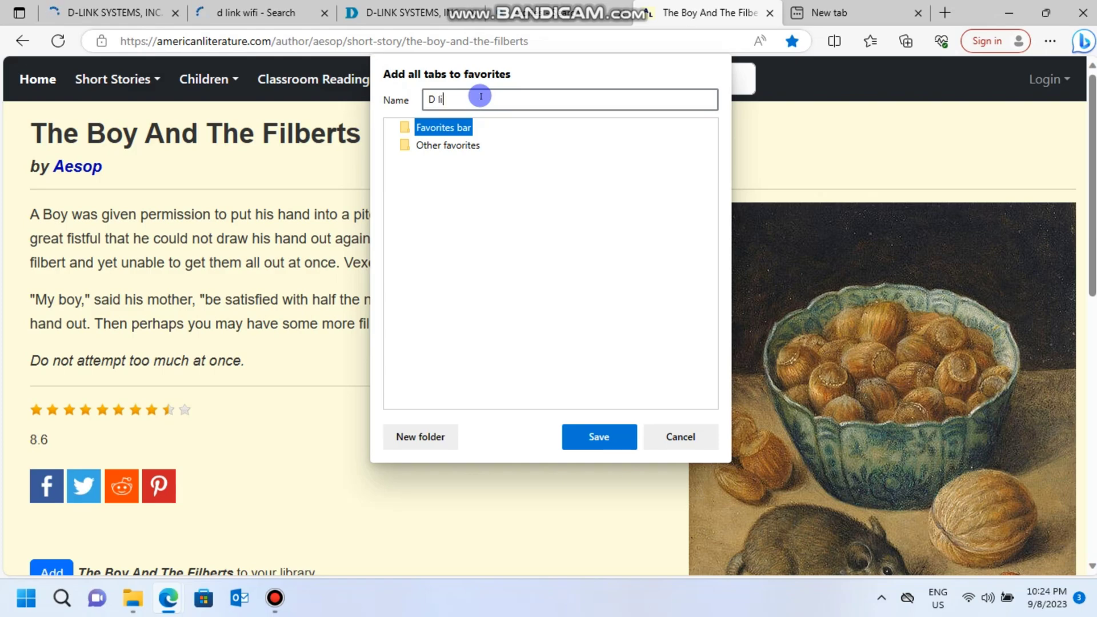
{"action": "left_click", "coordinate": [599, 437]}
Switch to the new tab and look through the pages saved in the D link favorites folder.
{"action": "left_click", "coordinate": [829, 13]}
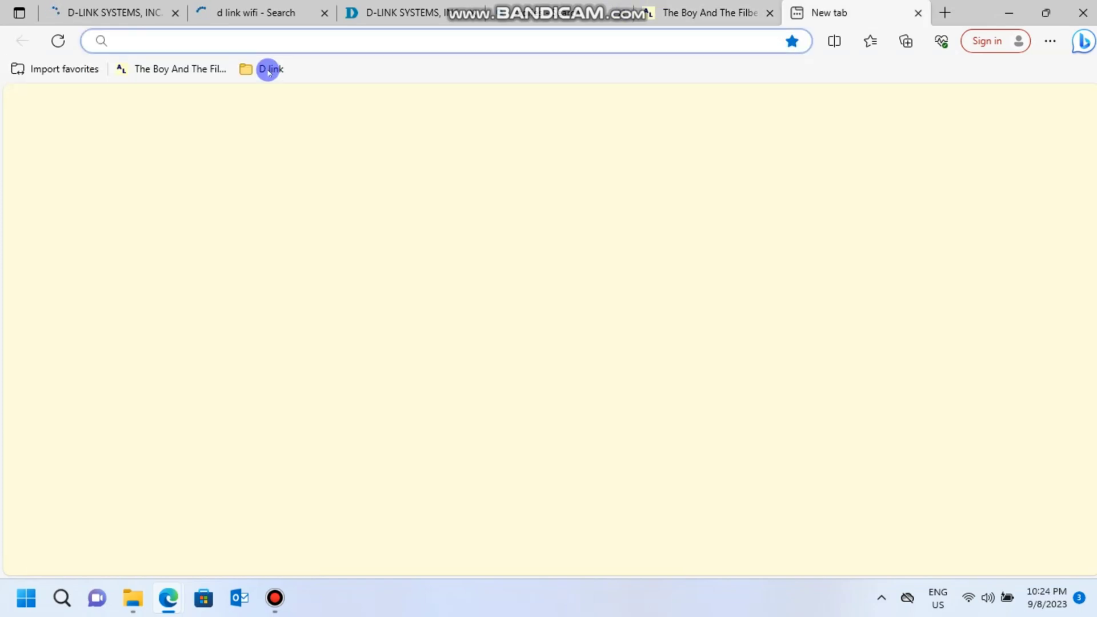
{"action": "left_click", "coordinate": [269, 68]}
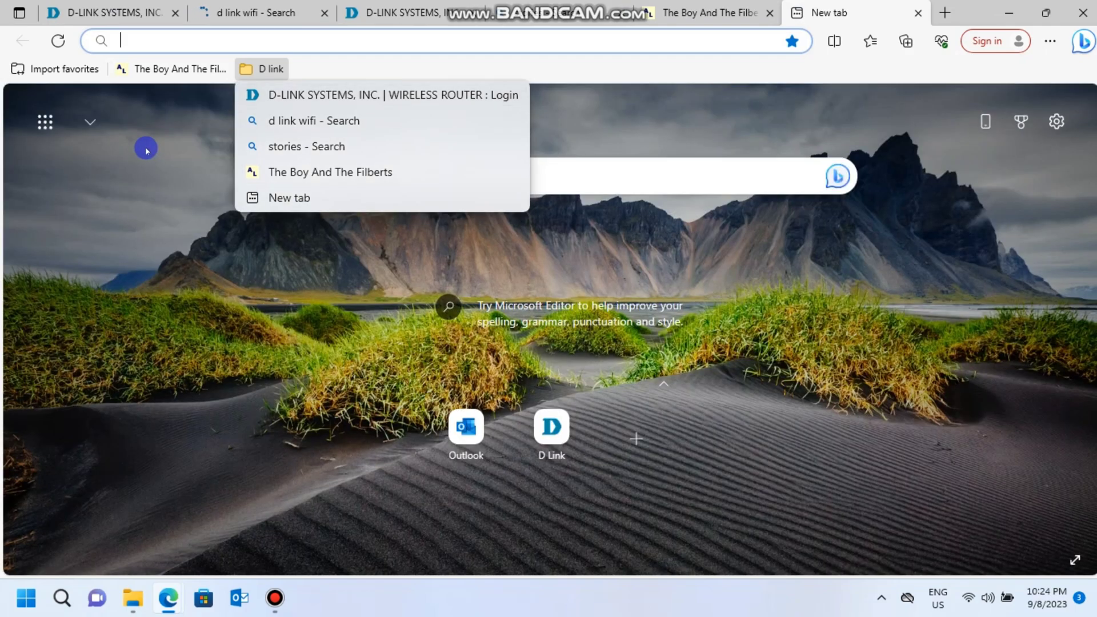
{"action": "left_click", "coordinate": [150, 142]}
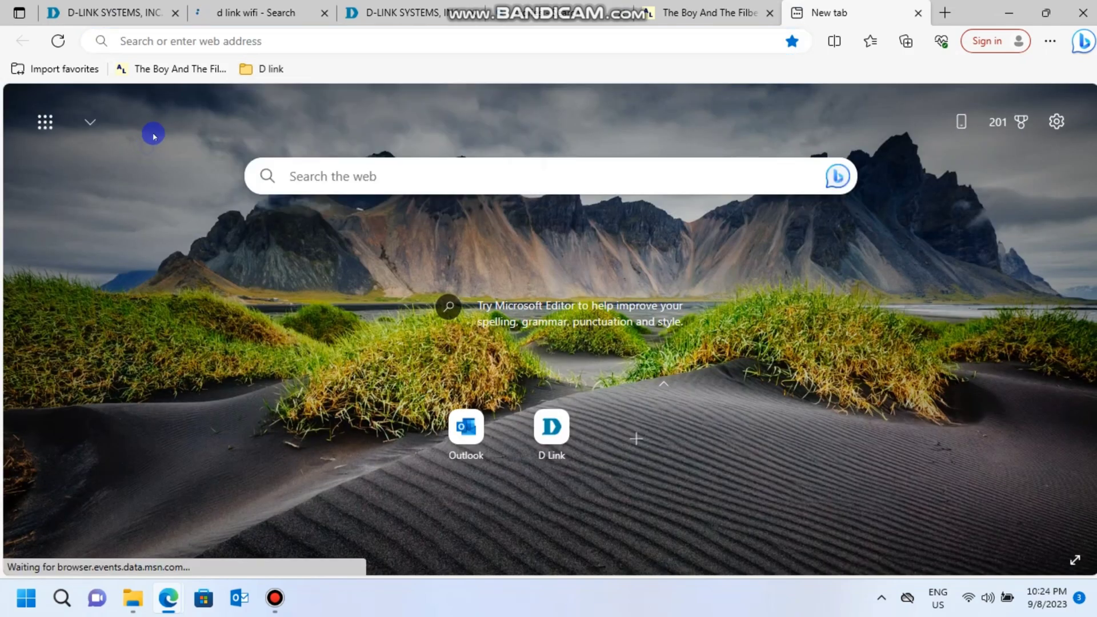
Open all pages of the D link favorites folder at once and check the newly opened tabs.
{"action": "middle_click", "coordinate": [267, 72]}
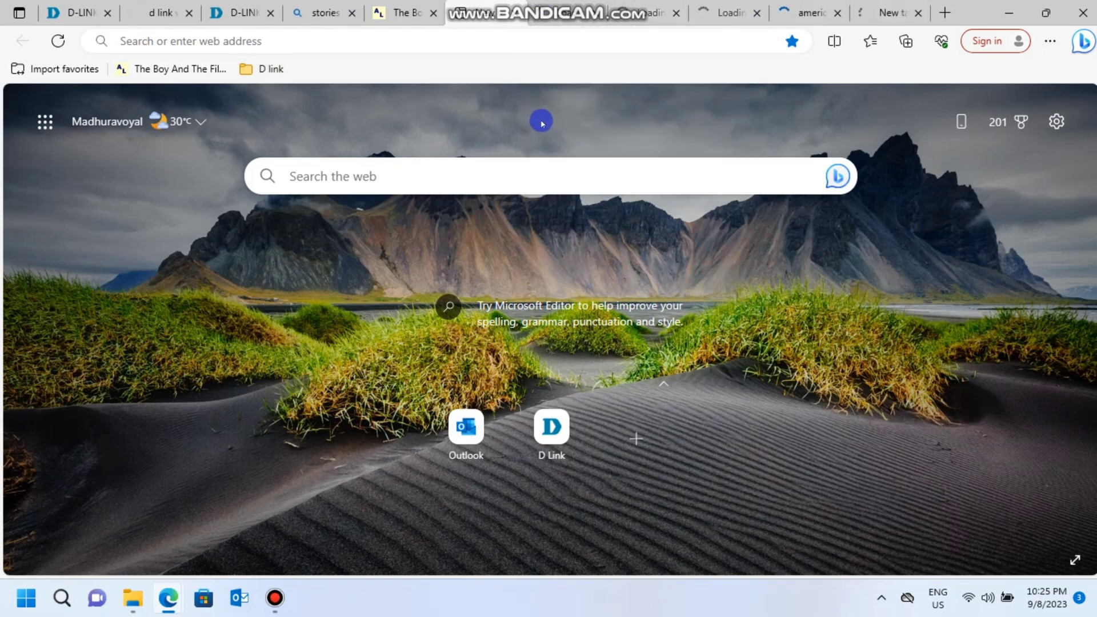
{"action": "left_click", "coordinate": [642, 10]}
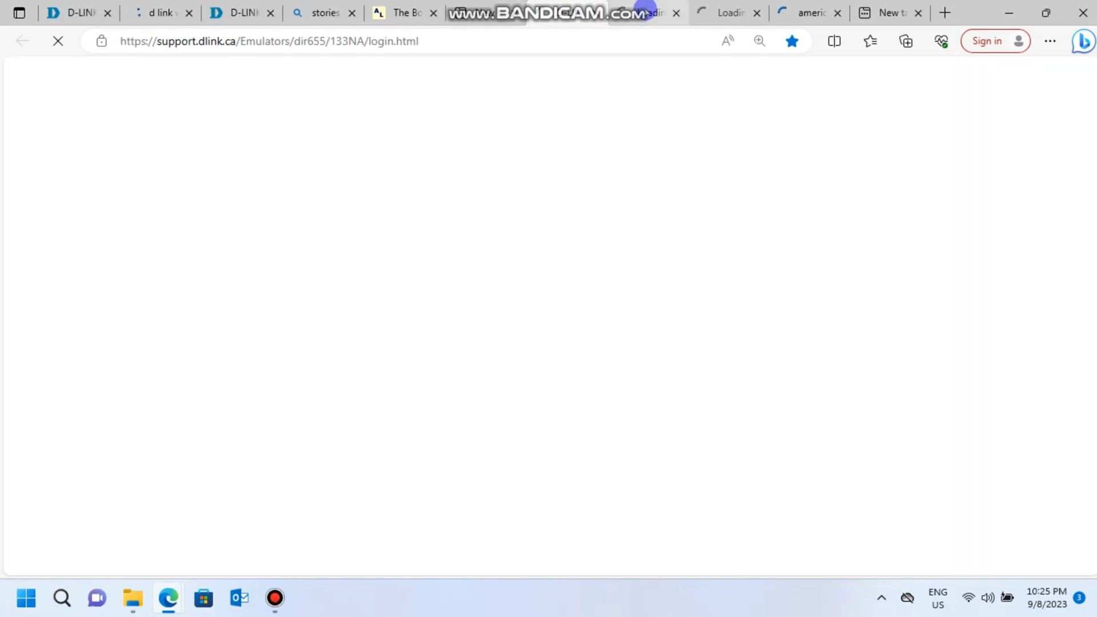
{"action": "left_click", "coordinate": [787, 9]}
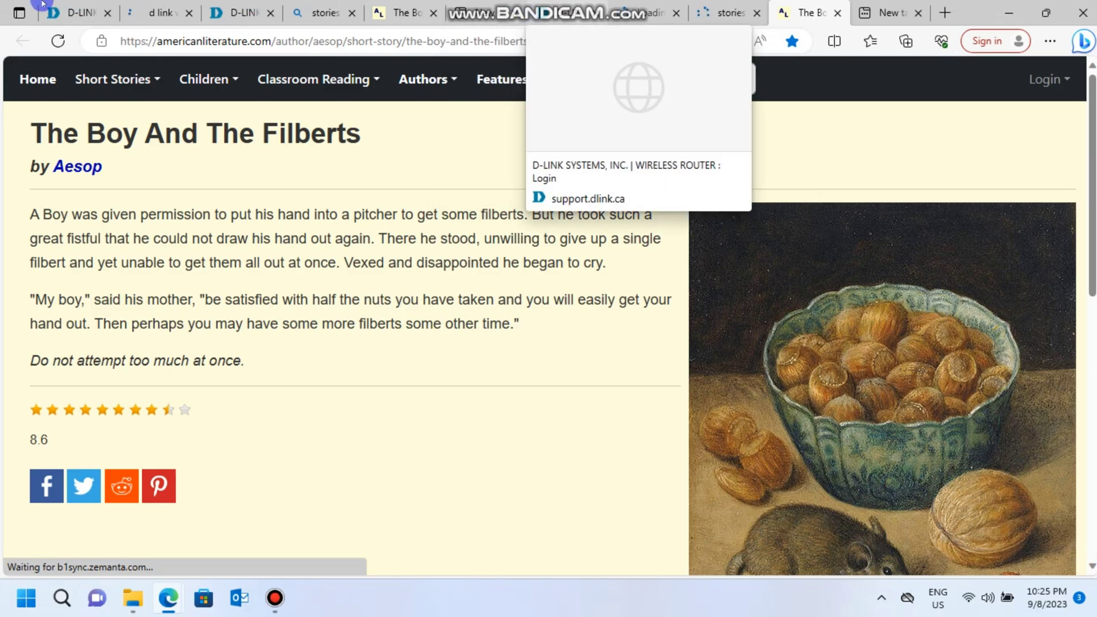
Add the first D-Link login tab to a new tab group named Wi-Fi and colour the group dark blue.
{"action": "left_click", "coordinate": [76, 8]}
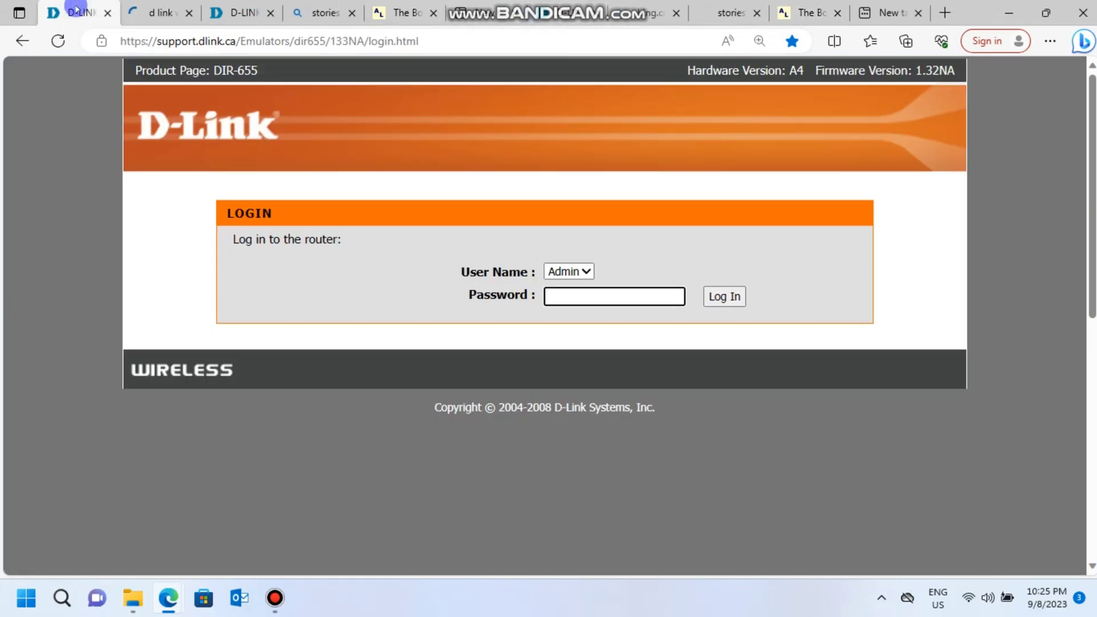
{"action": "right_click", "coordinate": [77, 8]}
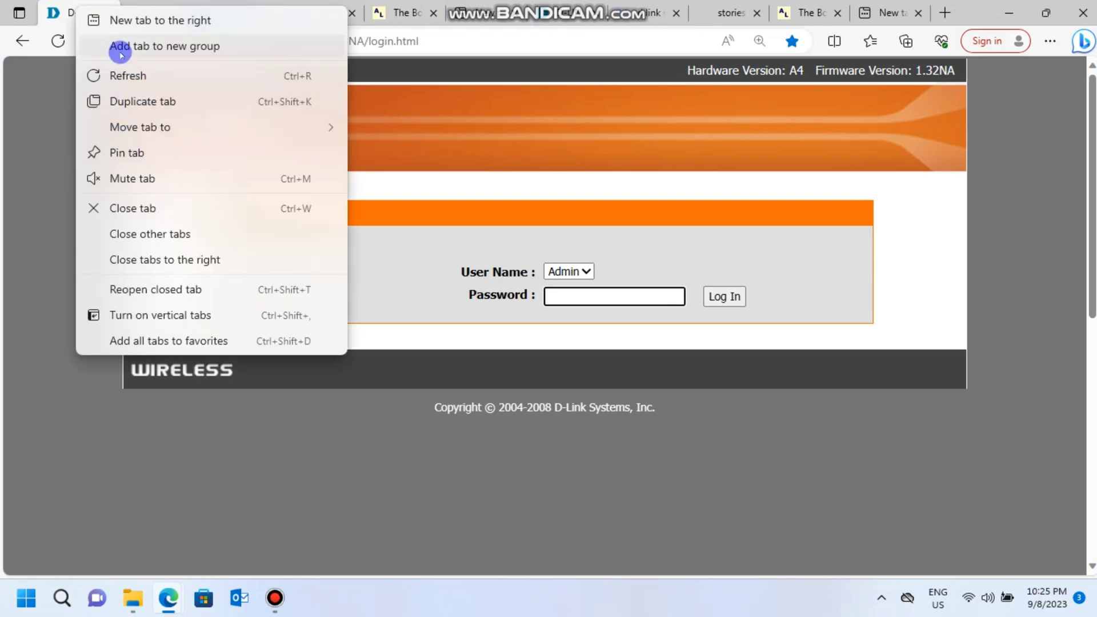
{"action": "left_click", "coordinate": [206, 46]}
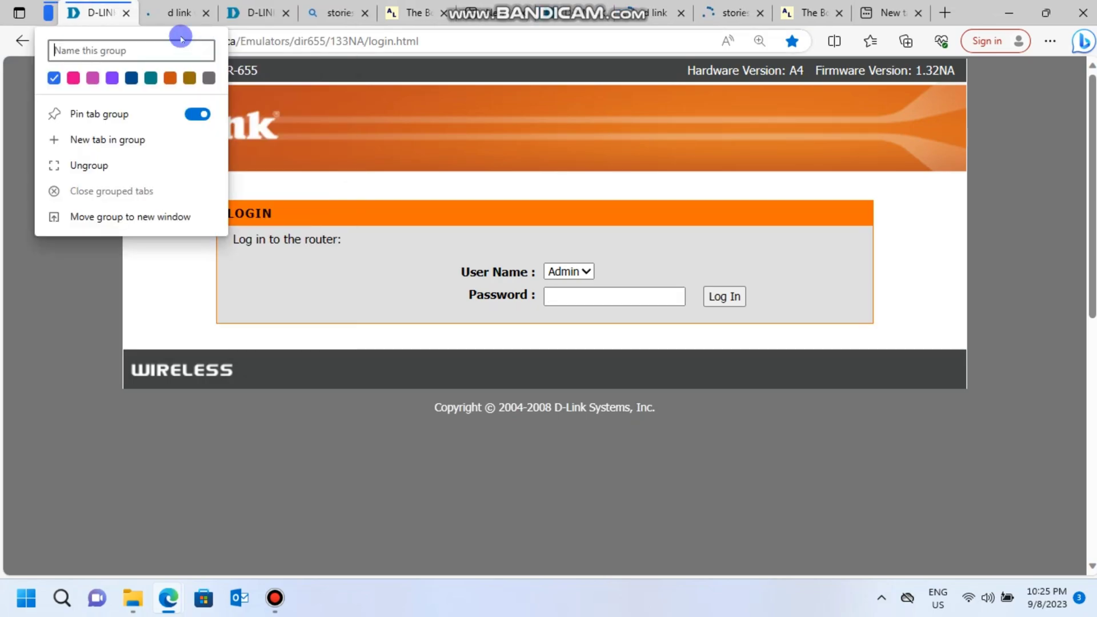
{"action": "type", "text": "Wi-Fi"}
{"action": "key", "text": "ctrl+a"}
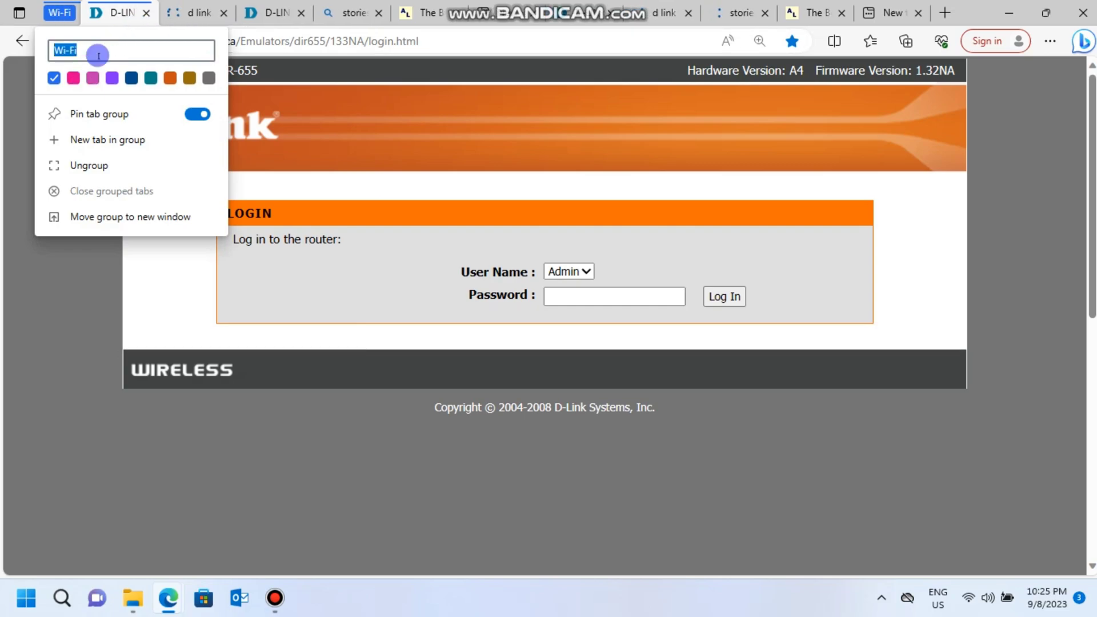
{"action": "left_click", "coordinate": [82, 47]}
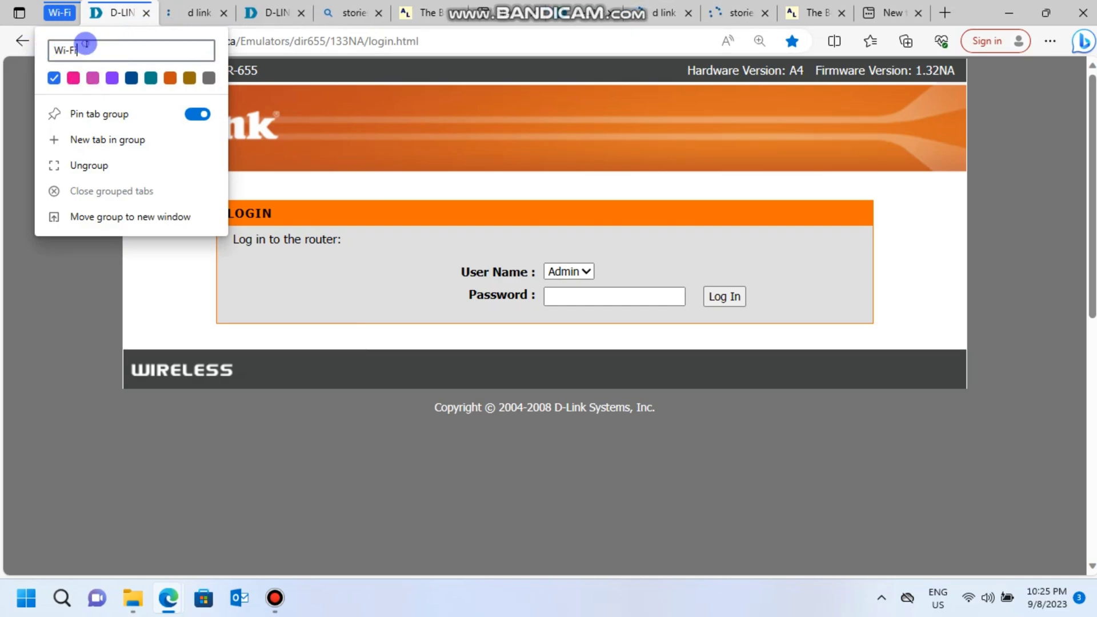
{"action": "left_click", "coordinate": [131, 79]}
{"action": "left_click", "coordinate": [115, 284]}
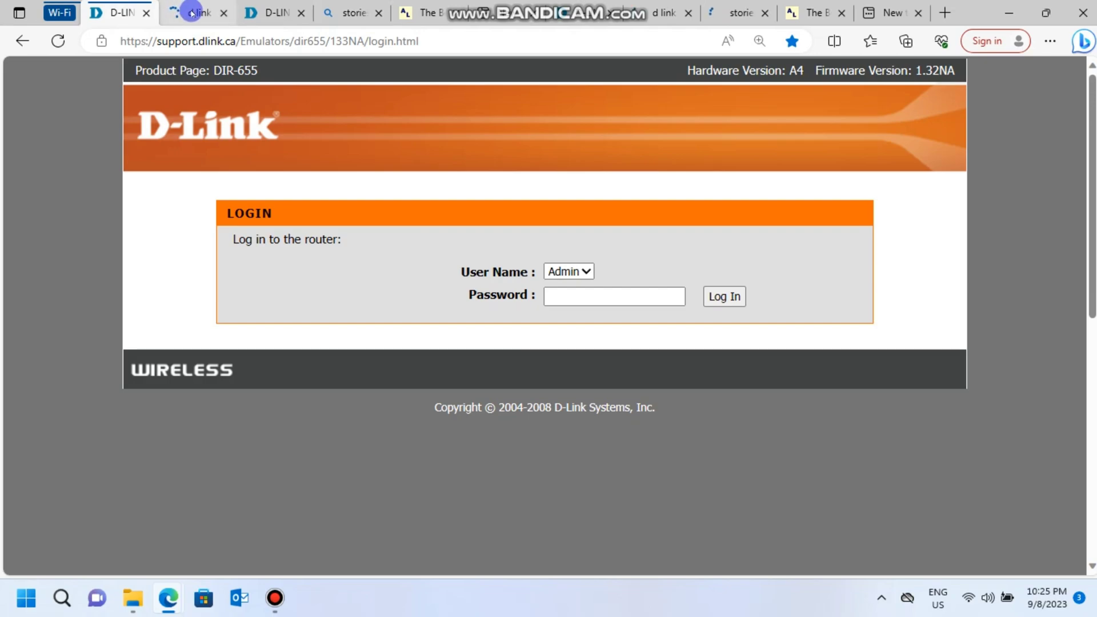
Add the neighbouring d link, D-Link login, stories and The Boy And The Filberts tabs to the Wi-Fi group, and collapse and expand it.
{"action": "left_click_drag", "start_coordinate": [132, 15], "coordinate": [237, 13]}
{"action": "left_click", "coordinate": [237, 13]}
{"action": "left_click", "coordinate": [362, 13]}
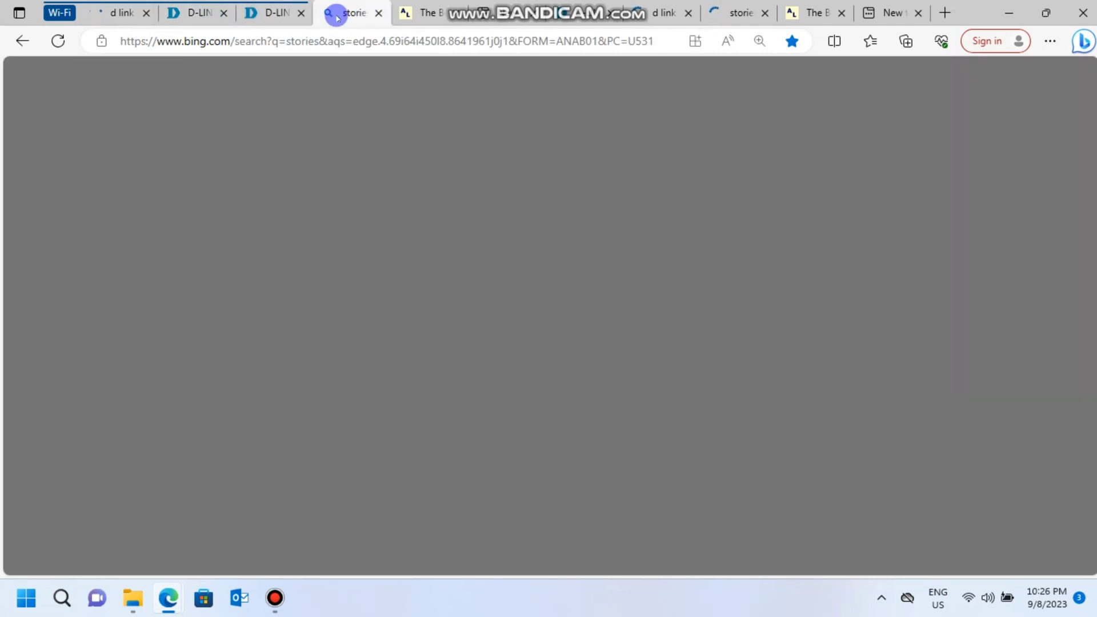
{"action": "mouse_move", "coordinate": [337, 17]}
{"action": "left_mouse_down"}
{"action": "mouse_move", "coordinate": [422, 12]}
{"action": "mouse_move", "coordinate": [318, 19]}
{"action": "left_mouse_up"}
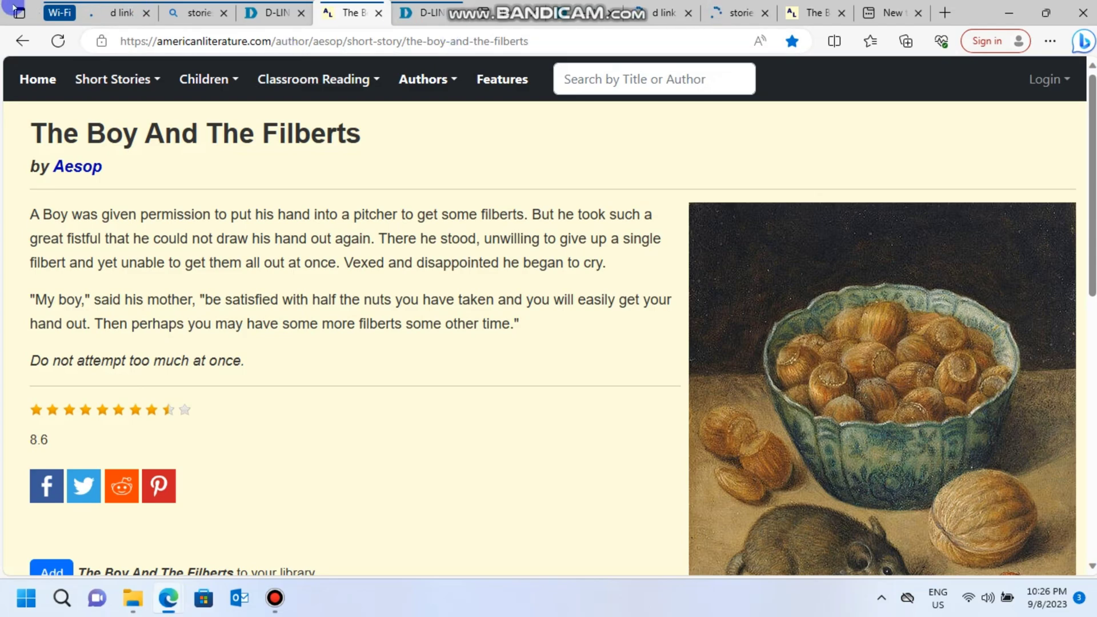
{"action": "left_click", "coordinate": [60, 18]}
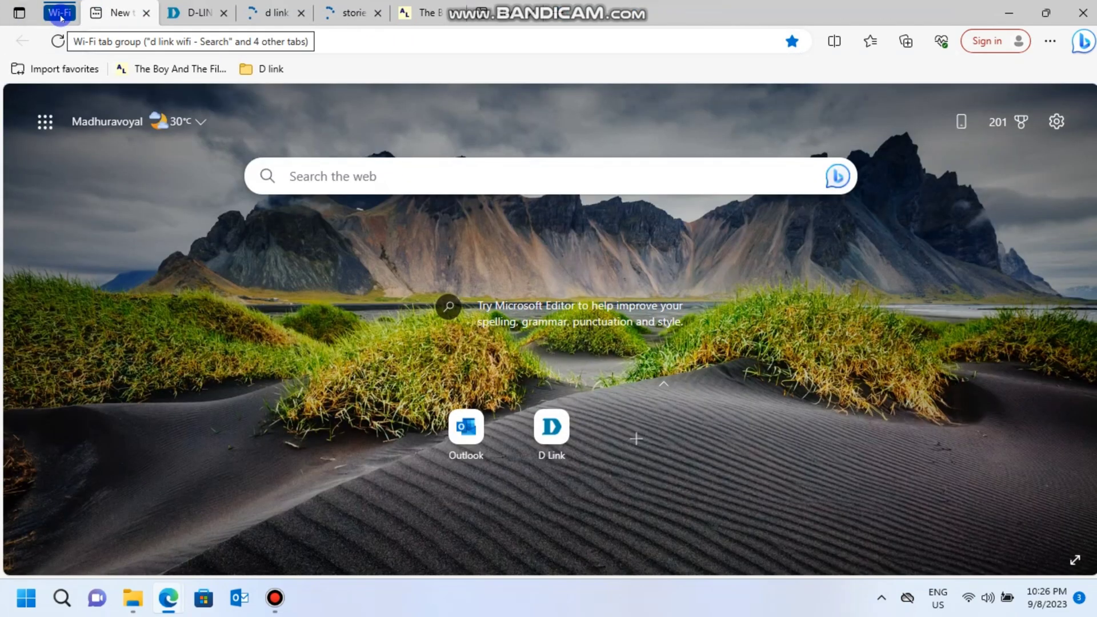
{"action": "left_click", "coordinate": [60, 17]}
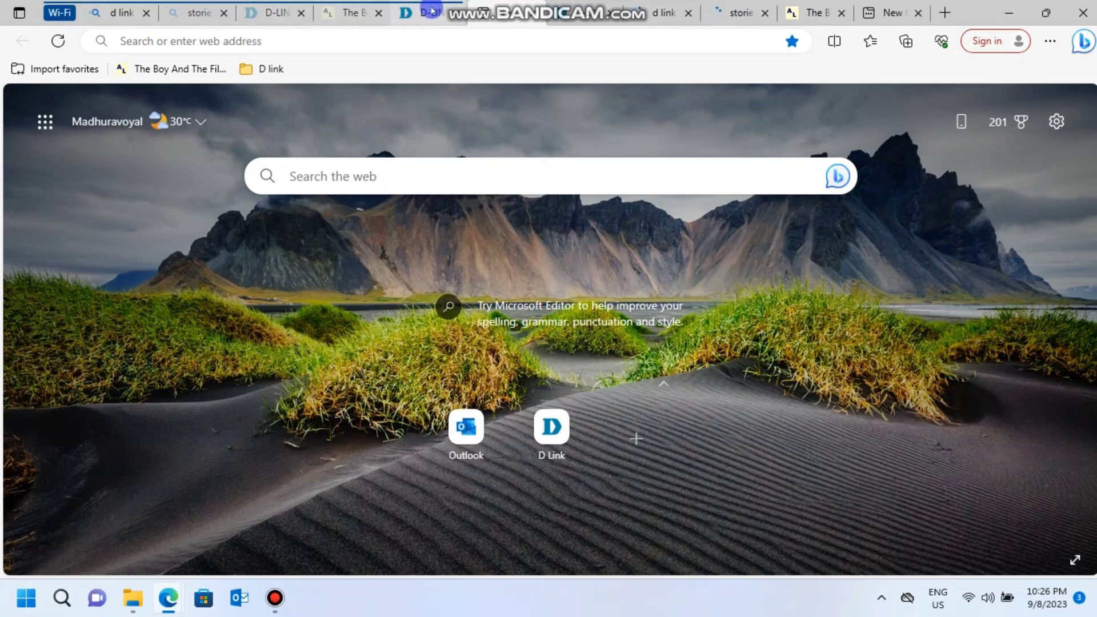
{"action": "right_click", "coordinate": [492, 8]}
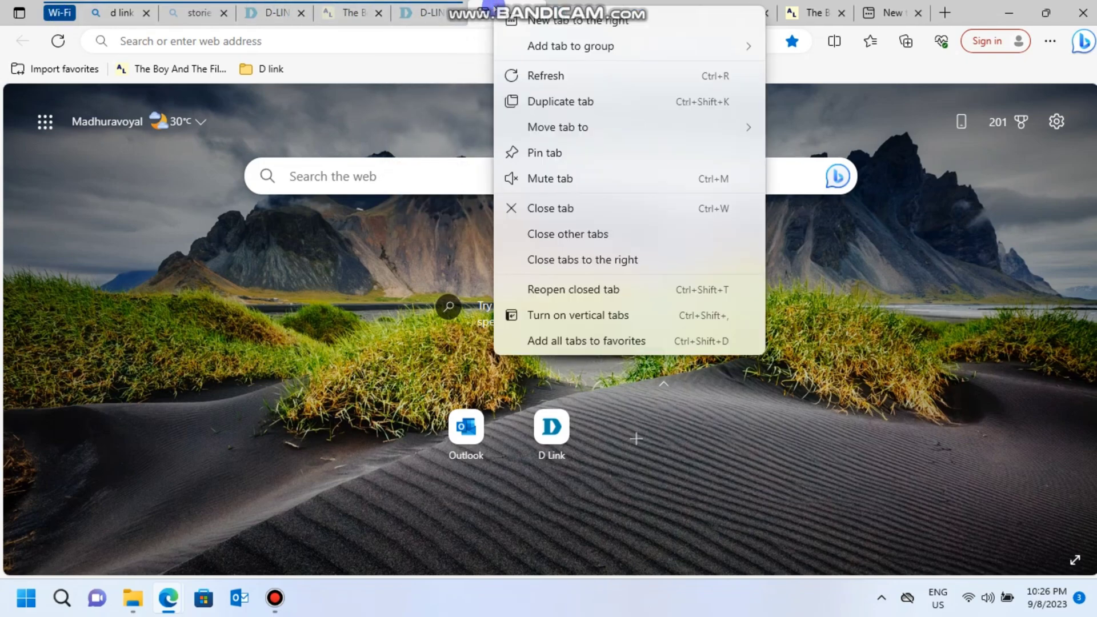
{"action": "left_click", "coordinate": [800, 73]}
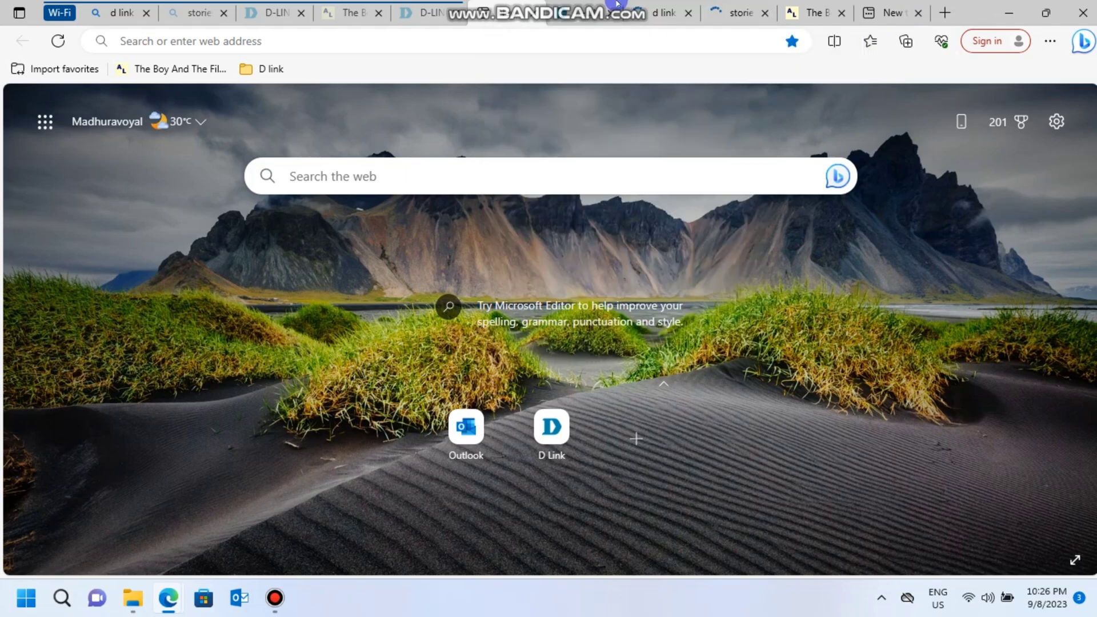
{"action": "left_click", "coordinate": [633, 6]}
{"action": "key", "text": "Escape"}
Relaunch the browser and expand the saved Wi-Fi tab group.
{"action": "left_click", "coordinate": [170, 598]}
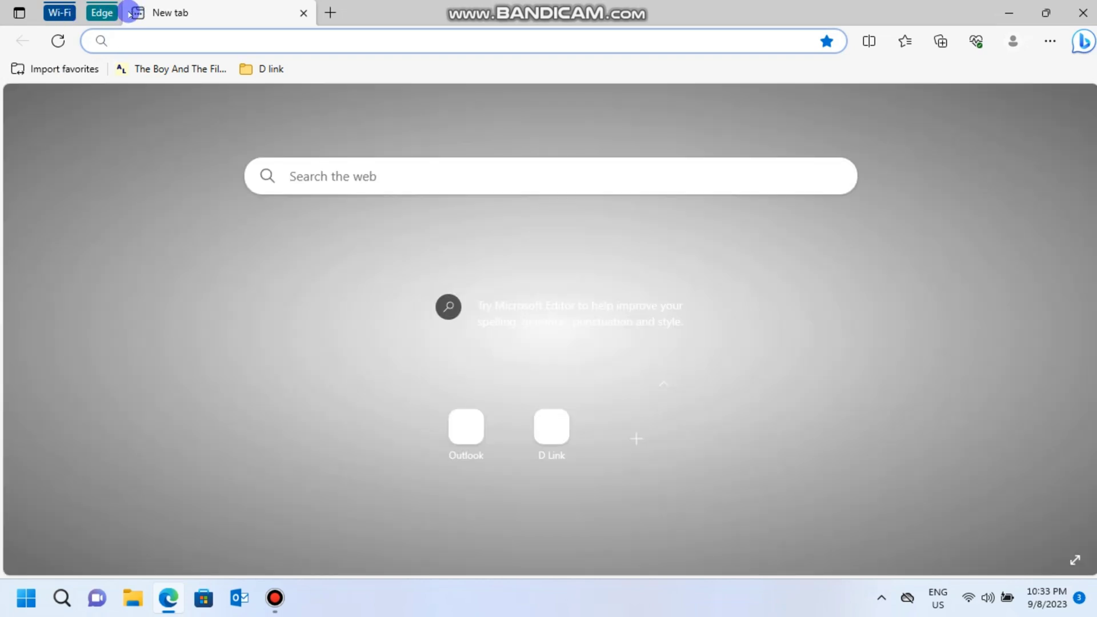
{"action": "left_click", "coordinate": [60, 13]}
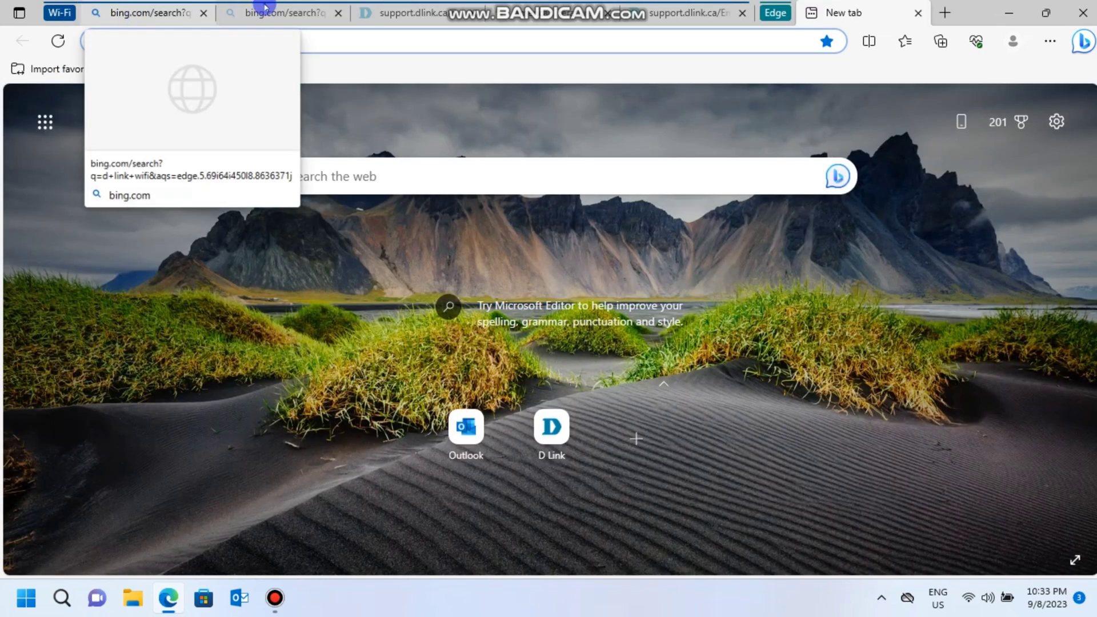
{"action": "left_click", "coordinate": [154, 12]}
{"action": "left_click", "coordinate": [59, 12]}
{"action": "left_click", "coordinate": [102, 13]}
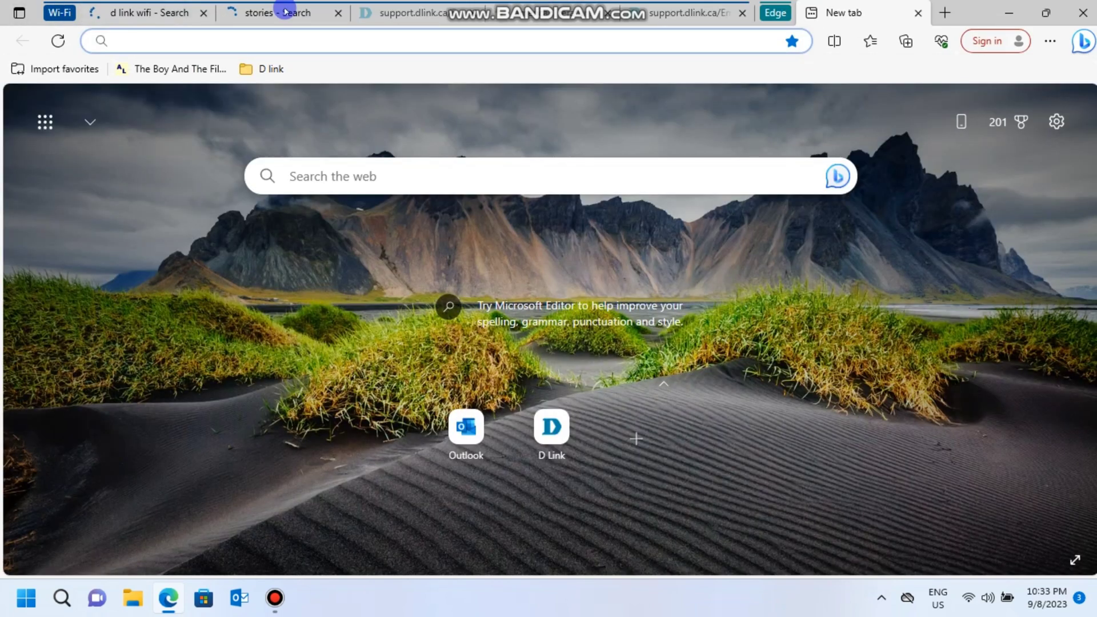
Have the two story paragraphs of The Boy And The Filberts, in the Wi-Fi group's story tab, read aloud.
{"action": "left_click", "coordinate": [554, 13]}
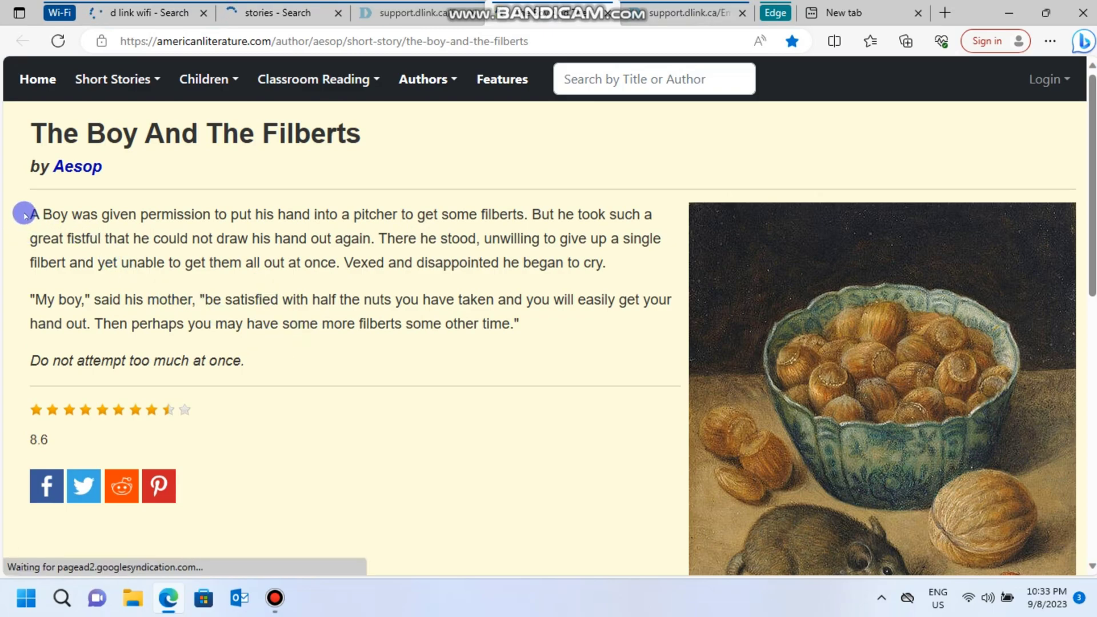
{"action": "left_click_drag", "start_coordinate": [32, 209], "coordinate": [513, 322]}
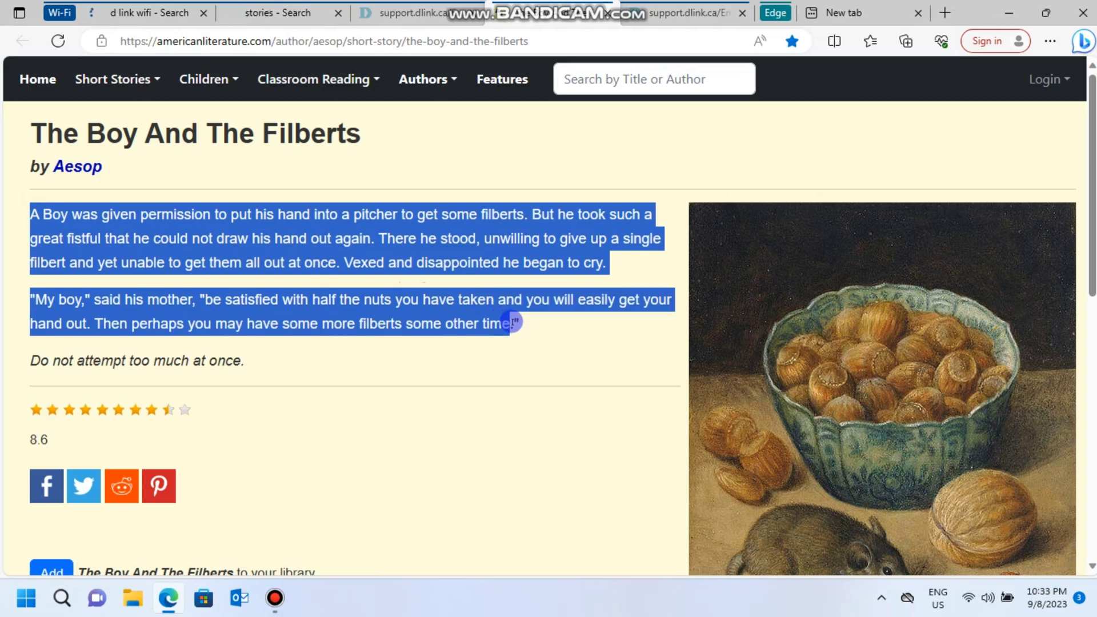
{"action": "right_click", "coordinate": [275, 223]}
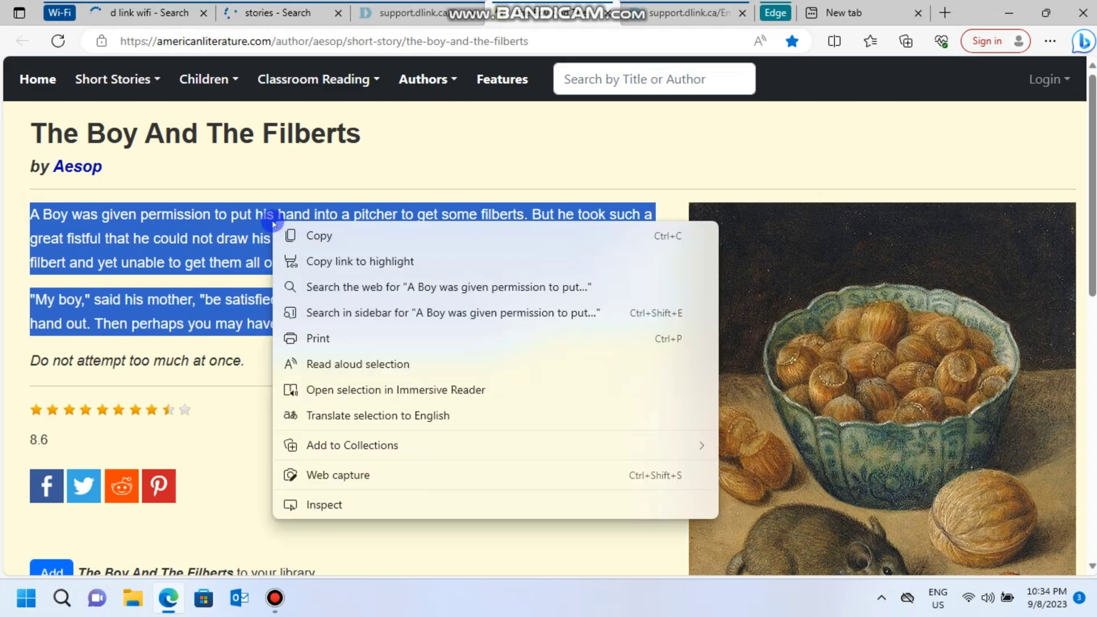
{"action": "left_click", "coordinate": [369, 363]}
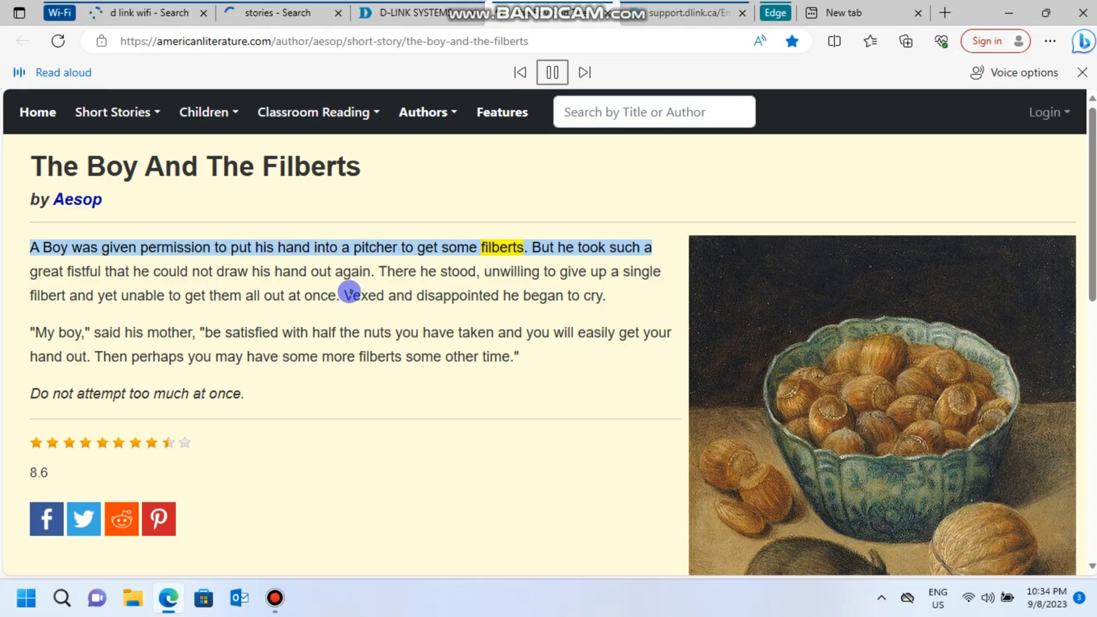
Make a web capture of the story page and close its preview.
{"action": "key", "text": "ctrl+shift+s"}
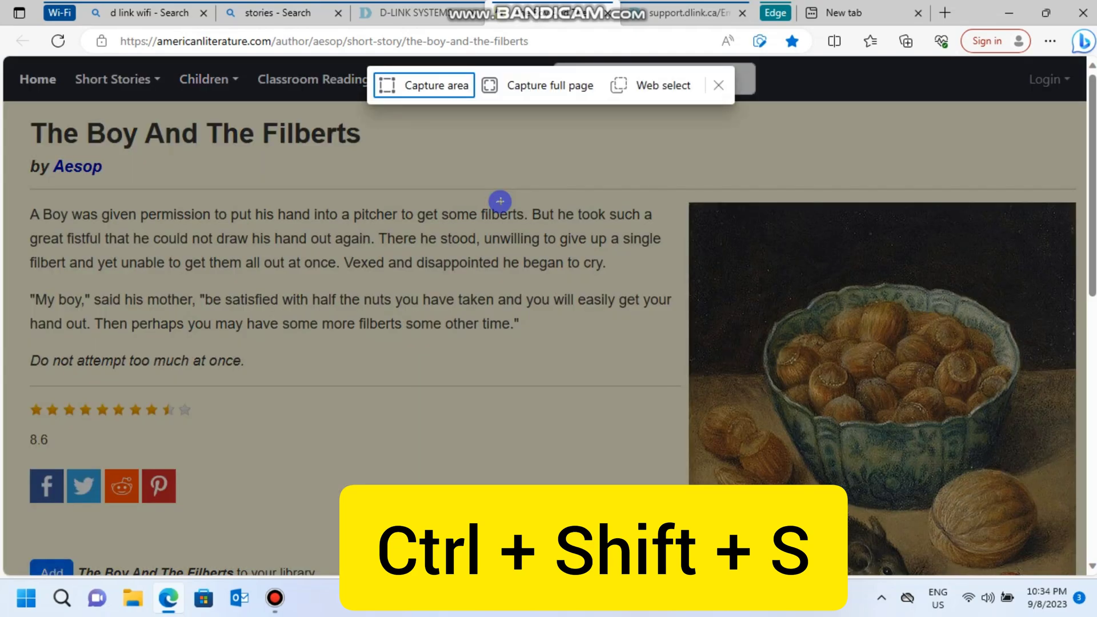
{"action": "left_click", "coordinate": [421, 74]}
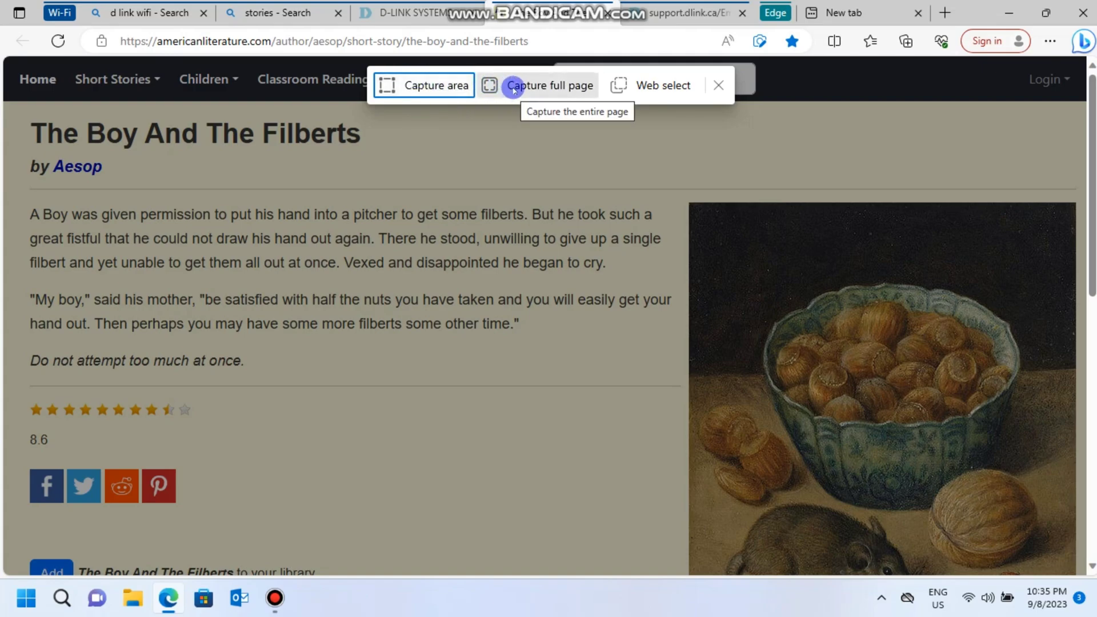
{"action": "left_click", "coordinate": [796, 407]}
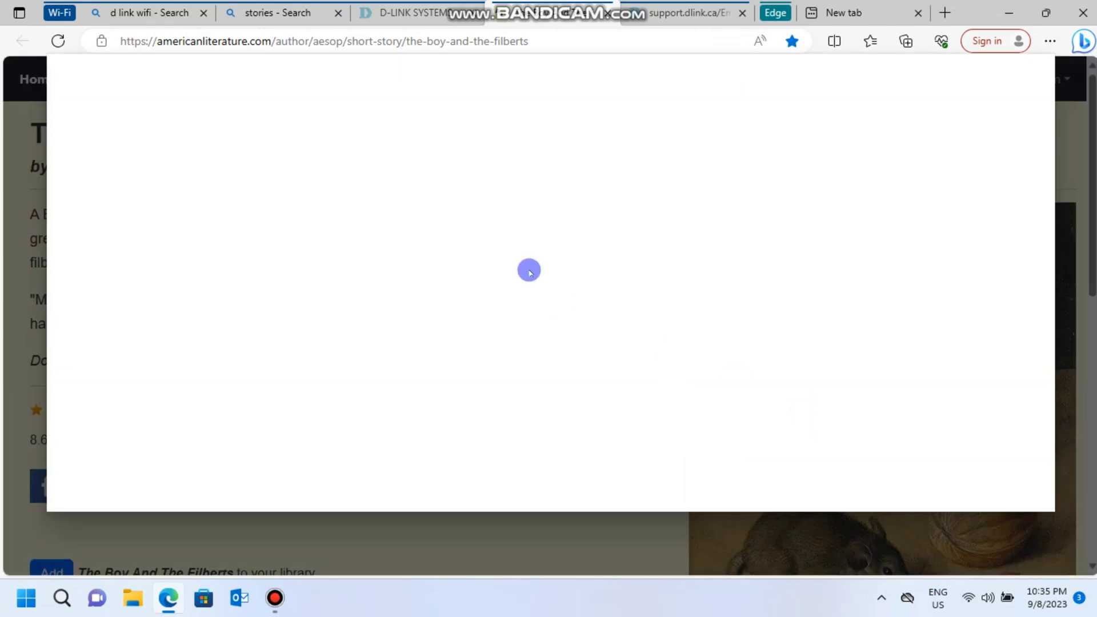
{"action": "key", "text": "Escape"}
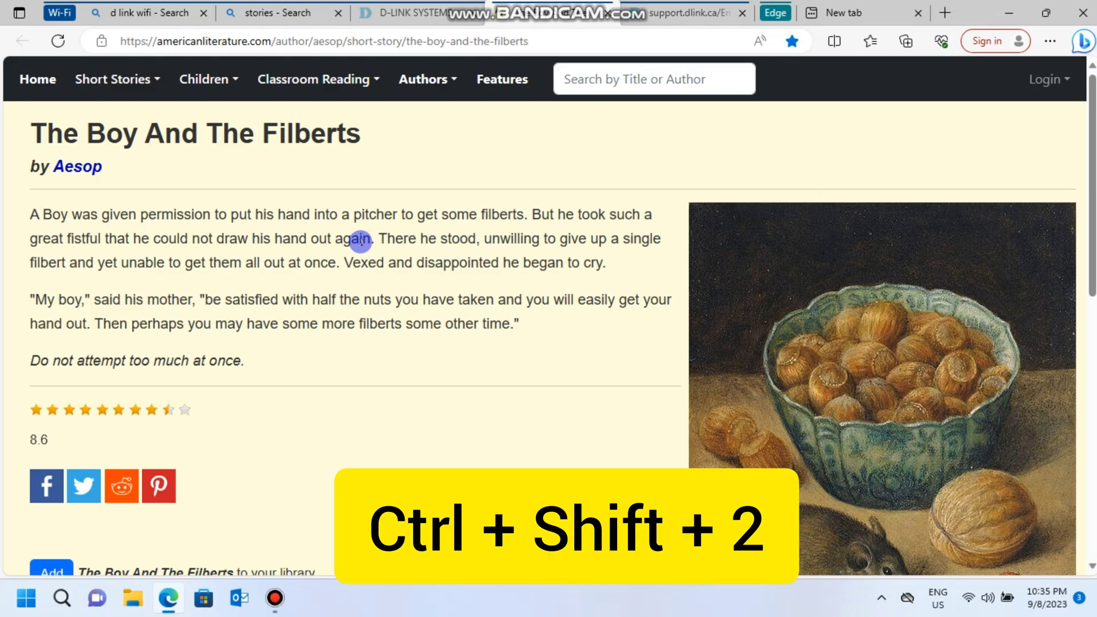
Split the window to show the story page side by side with the open support.dlink.ca login page.
{"action": "key", "text": "ctrl+shift+2"}
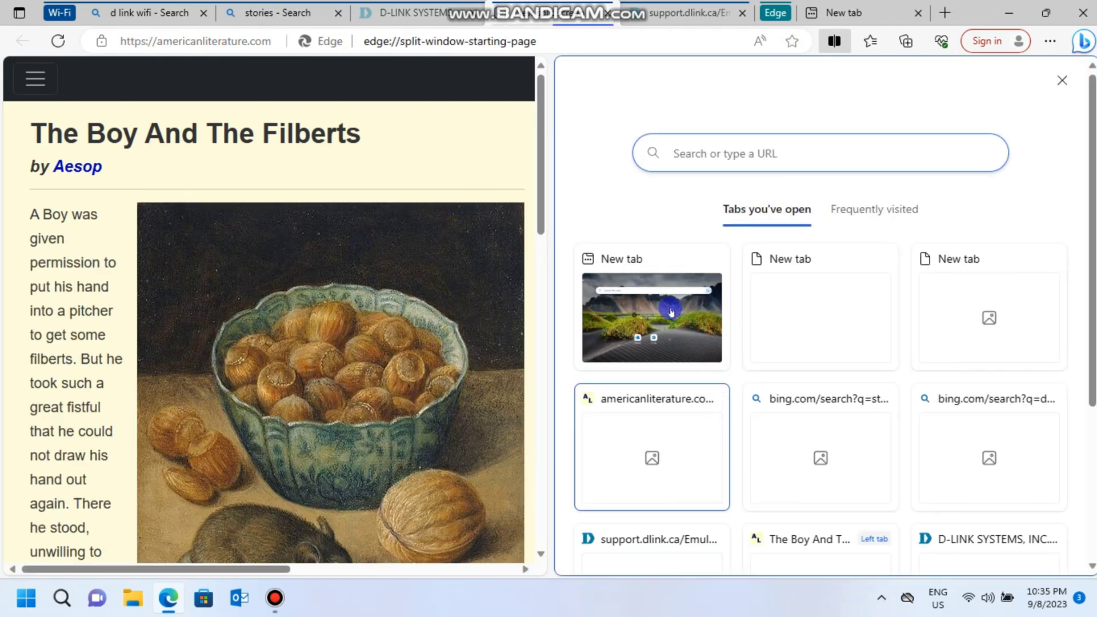
{"action": "scroll", "coordinate": [715, 448], "scroll_direction": "down", "scroll_amount": 3}
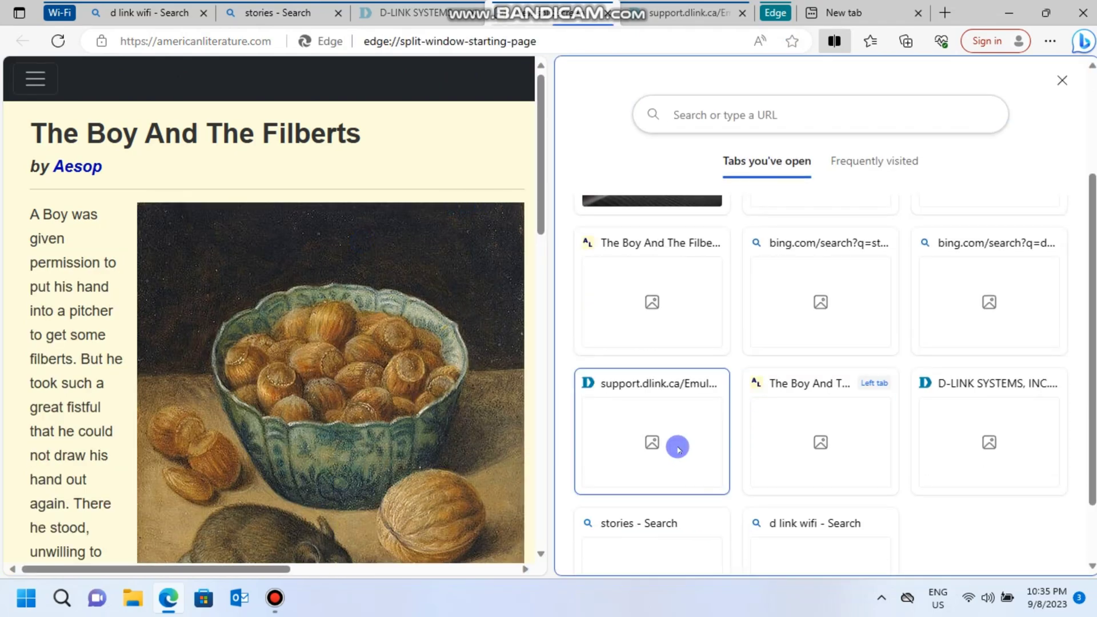
{"action": "left_click", "coordinate": [679, 447]}
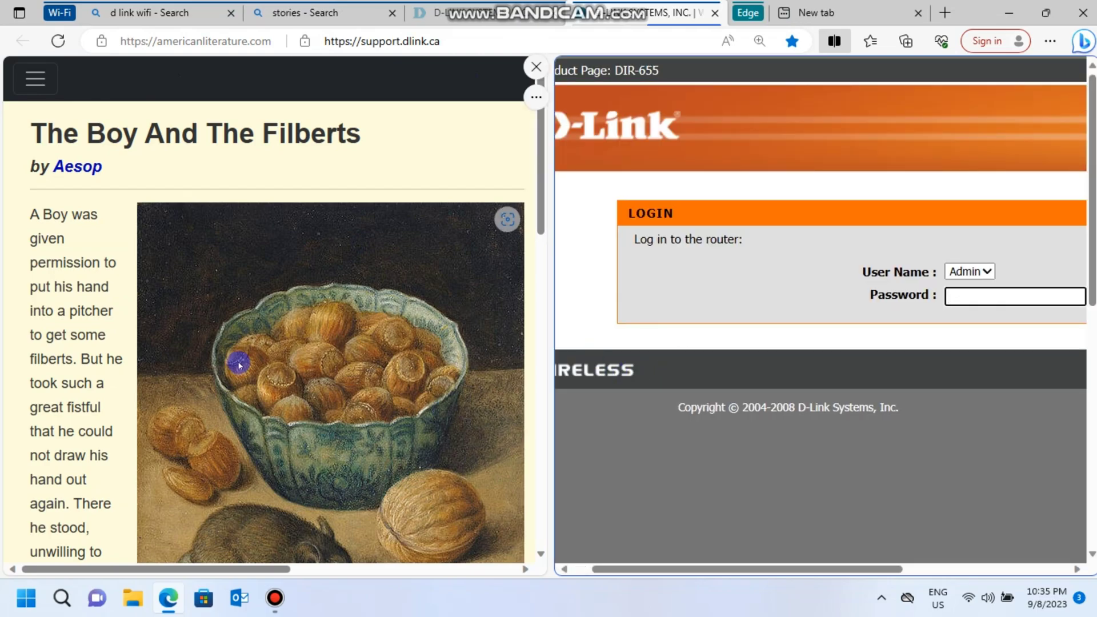
{"action": "scroll", "coordinate": [731, 334], "scroll_direction": "down", "scroll_amount": 3}
{"action": "scroll", "coordinate": [728, 340], "scroll_direction": "up", "scroll_amount": 3}
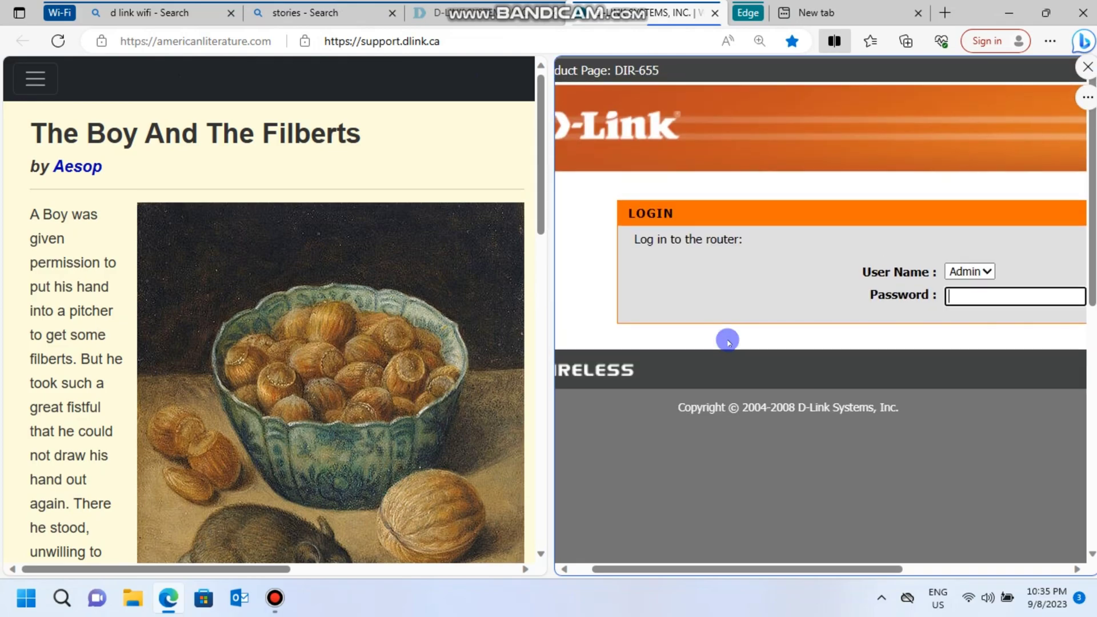